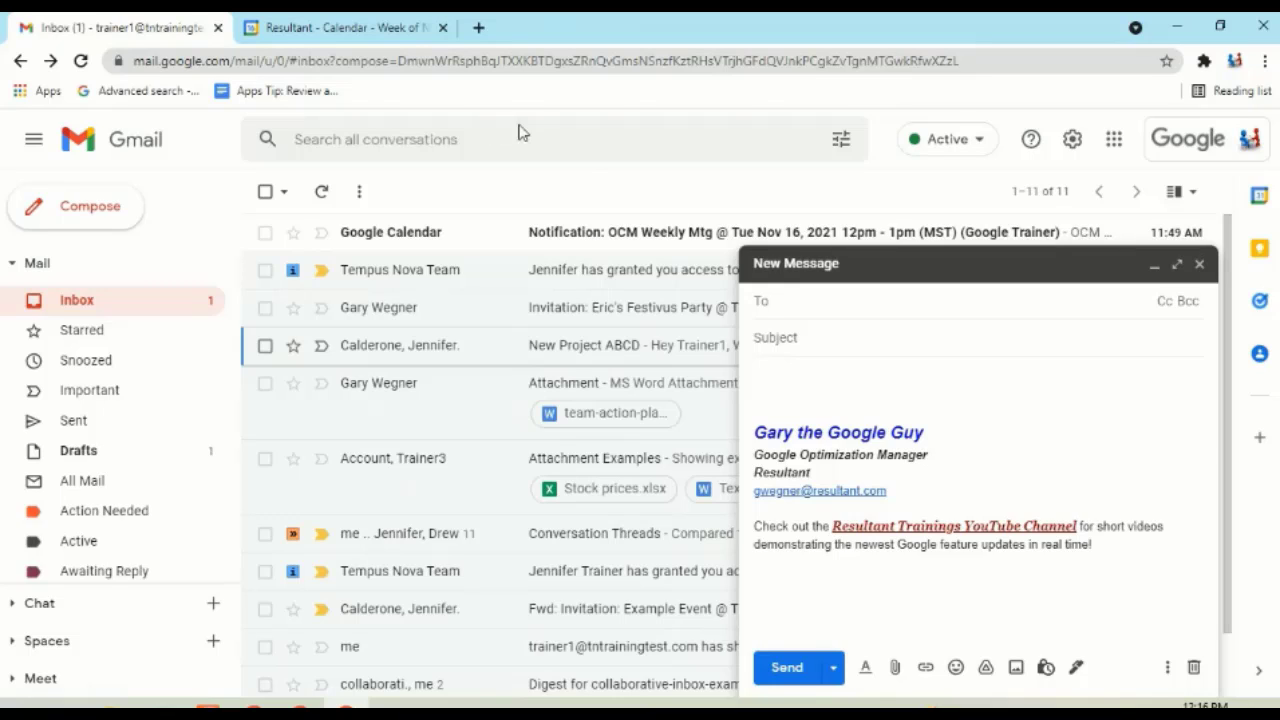
Minimize the New Message draft and open Gmail's full Settings page from the gear menu.
left_click(851, 264)
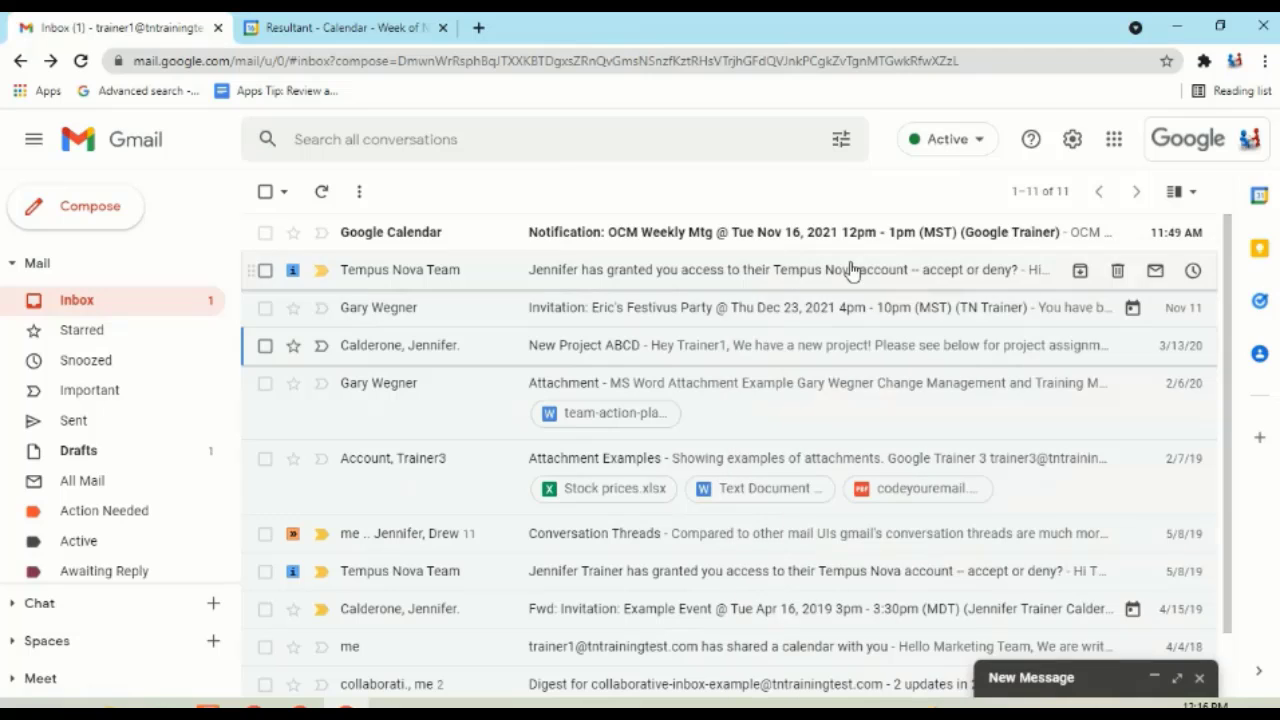
left_click(1071, 143)
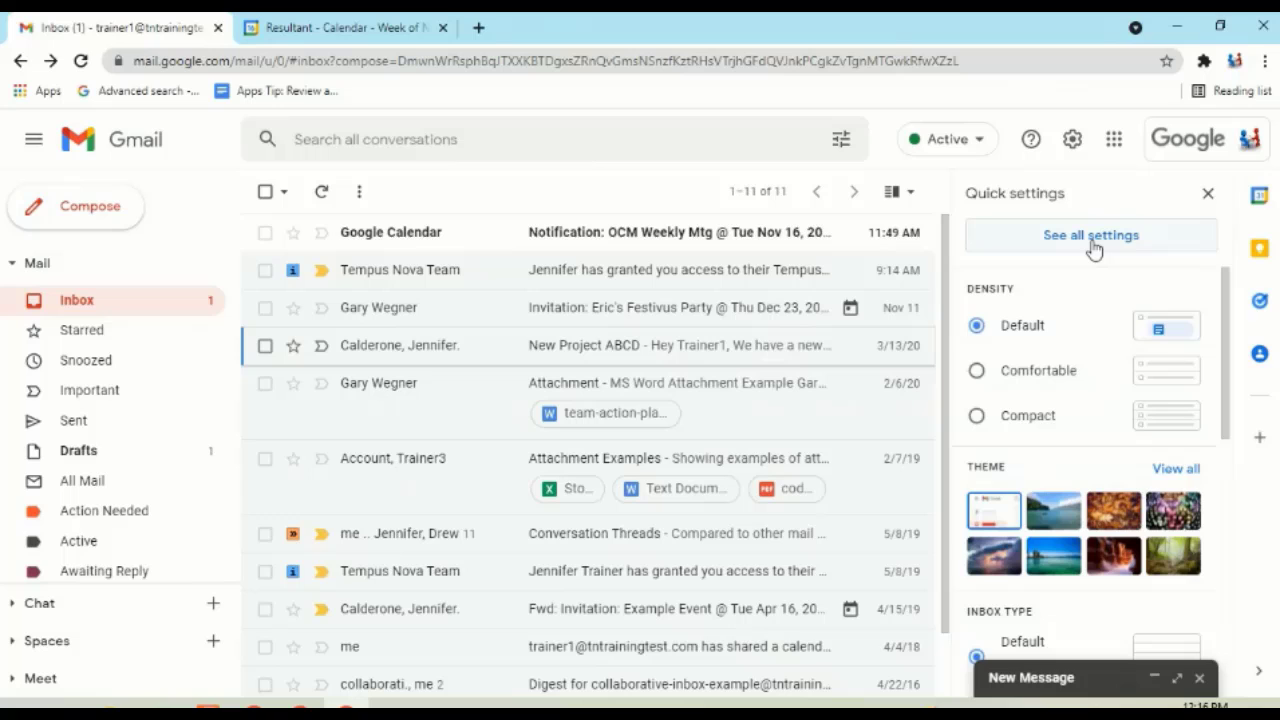
left_click(1093, 248)
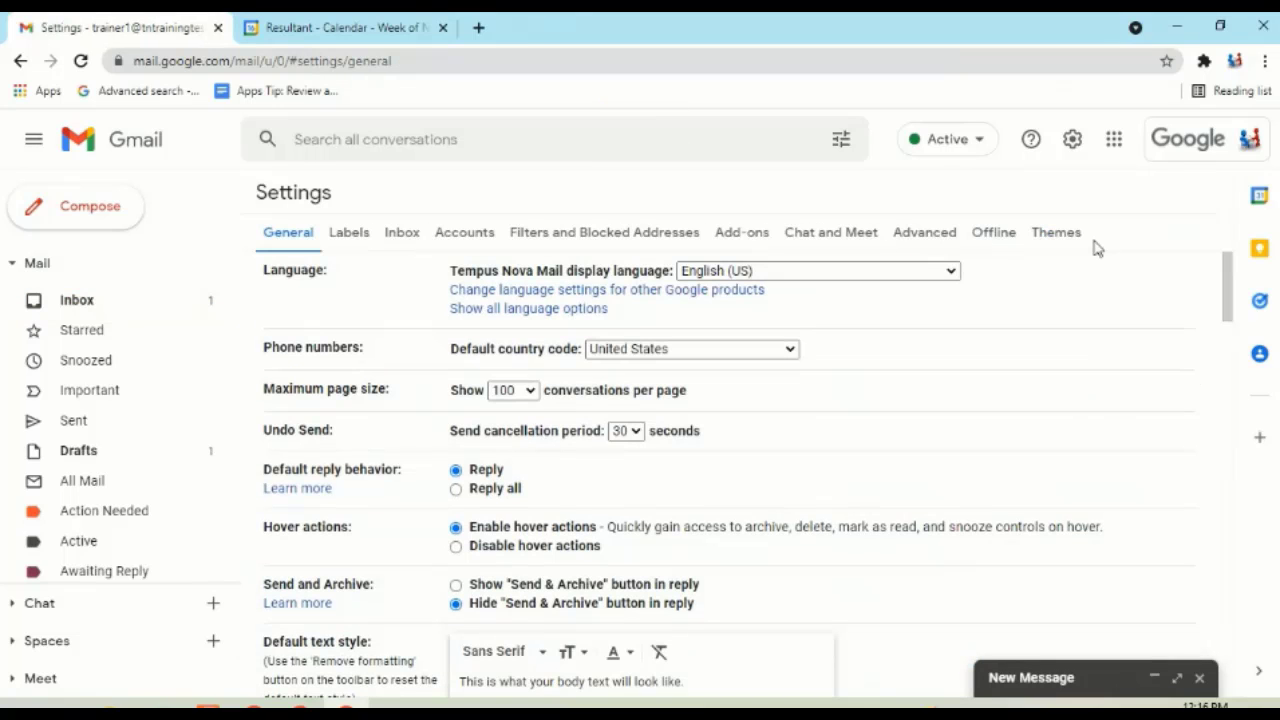
Switch to the Advanced settings tab and confirm Templates is set to Enable.
left_click(938, 232)
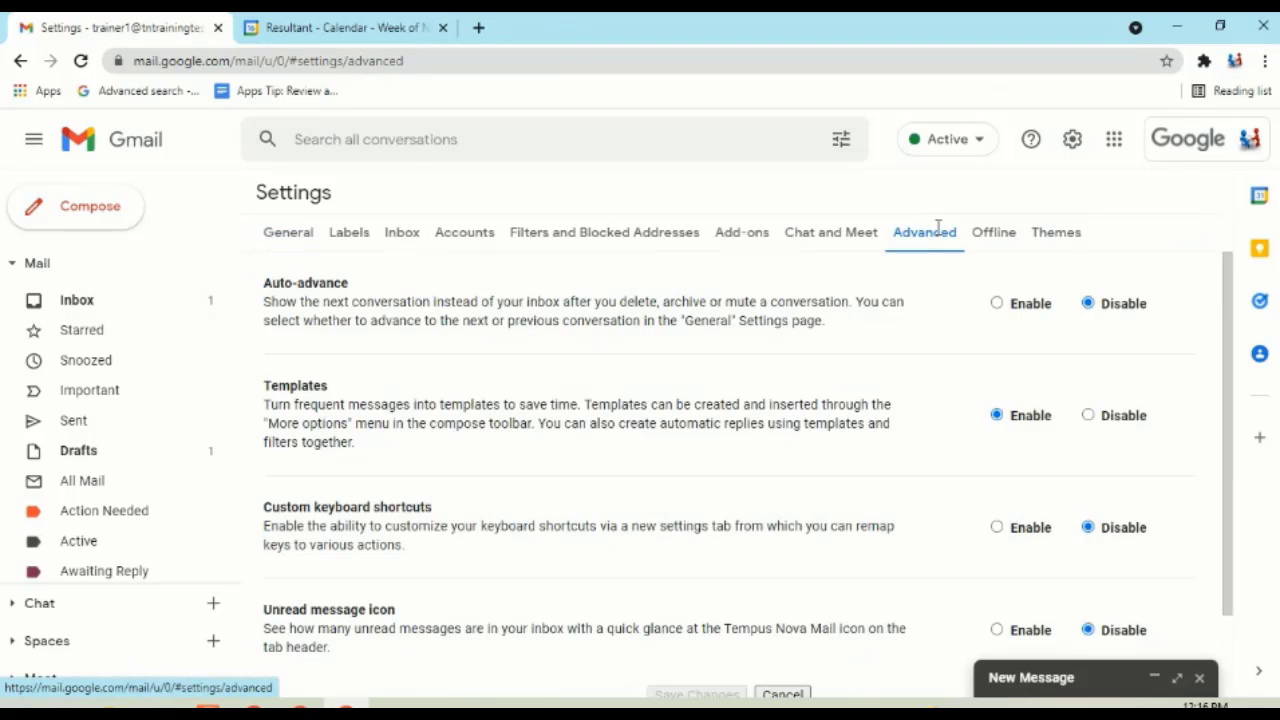
scroll(734, 450, "down", 2)
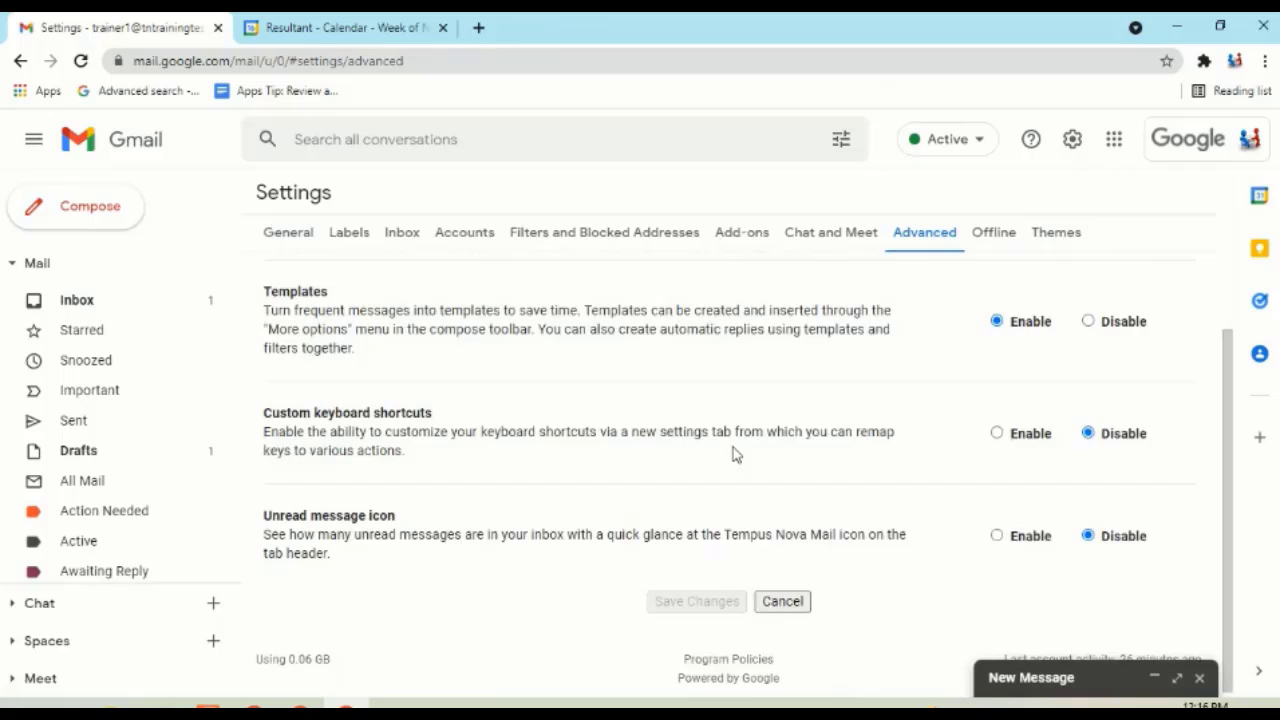
scroll(733, 452, "up", 2)
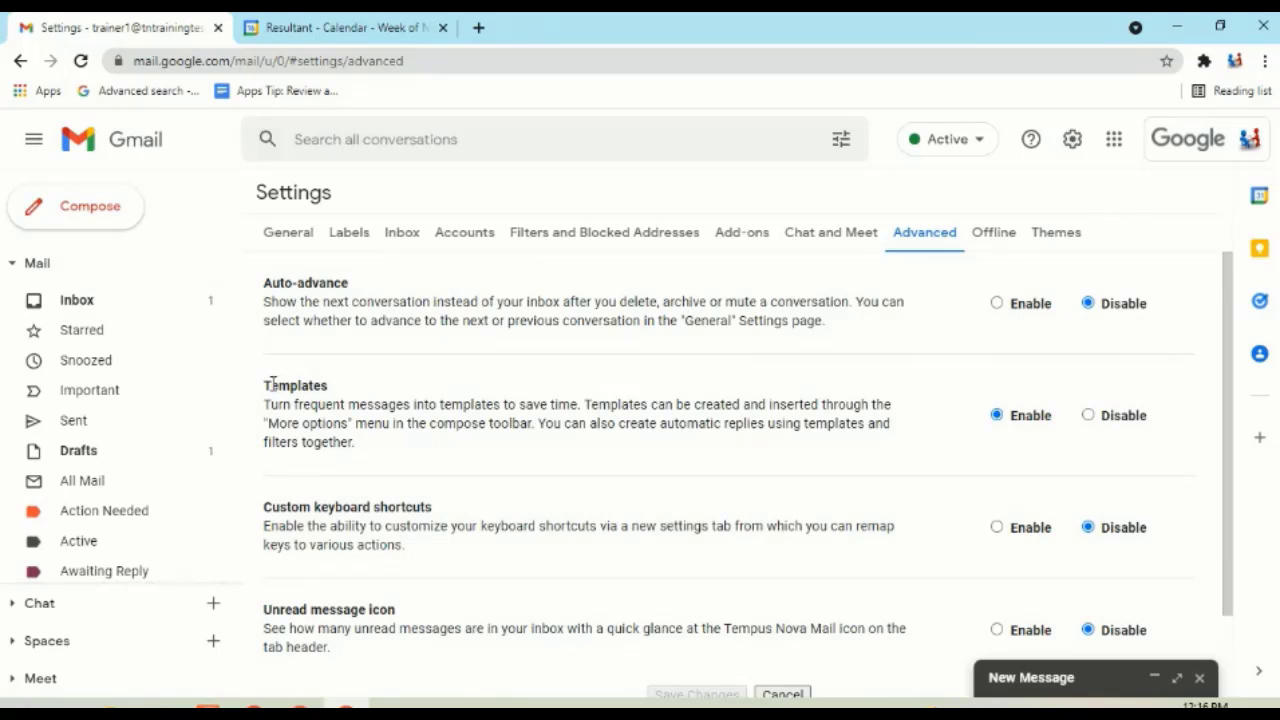
left_click_drag(265, 385, 326, 386)
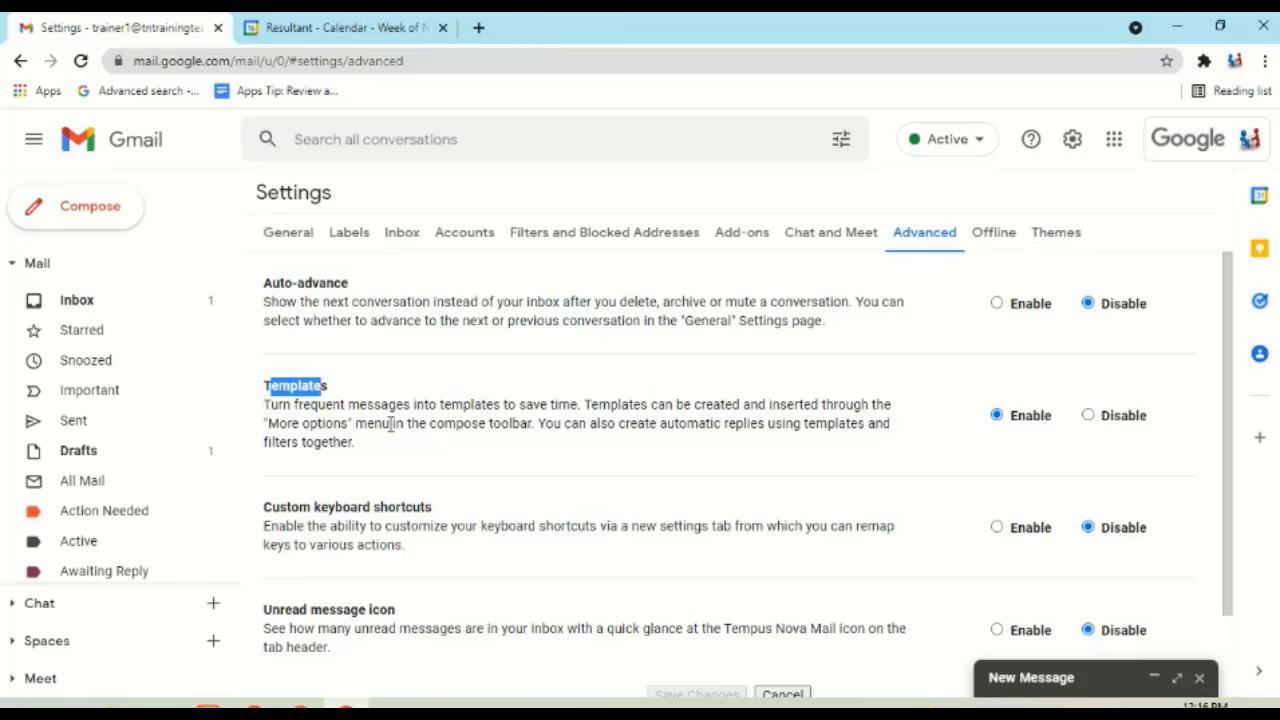
left_click(390, 424)
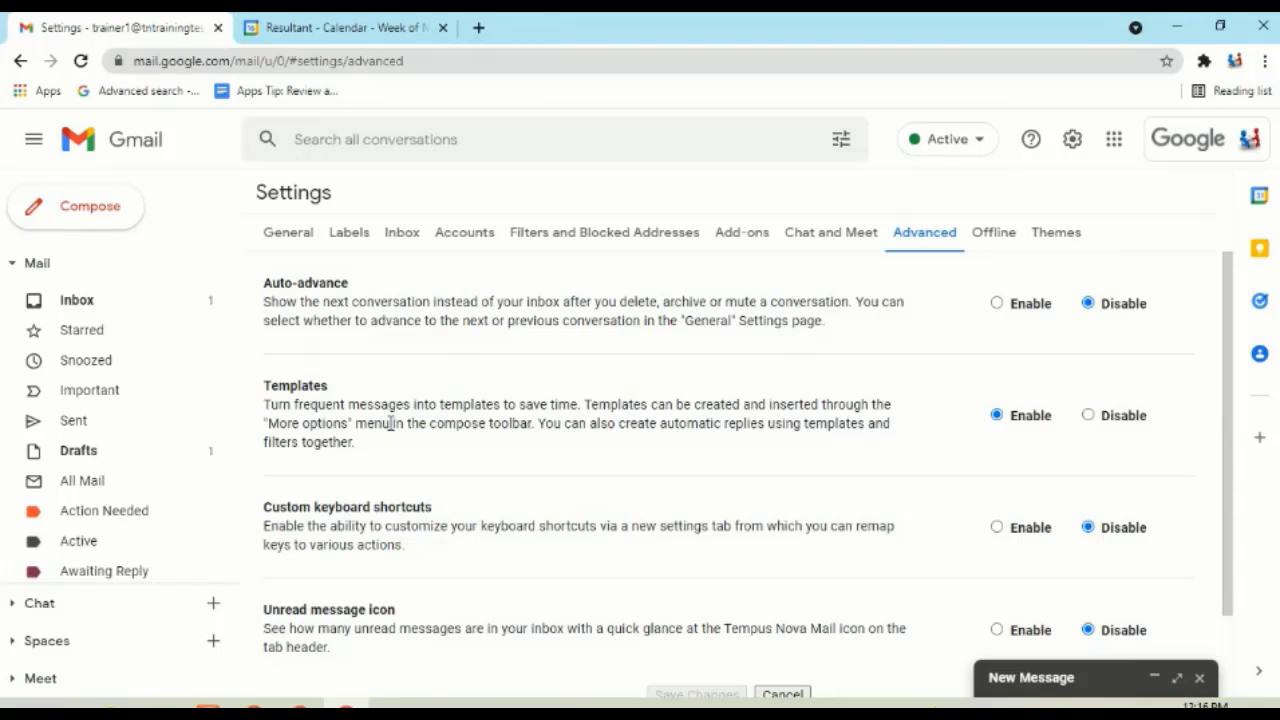
scroll(524, 545, "down", 1)
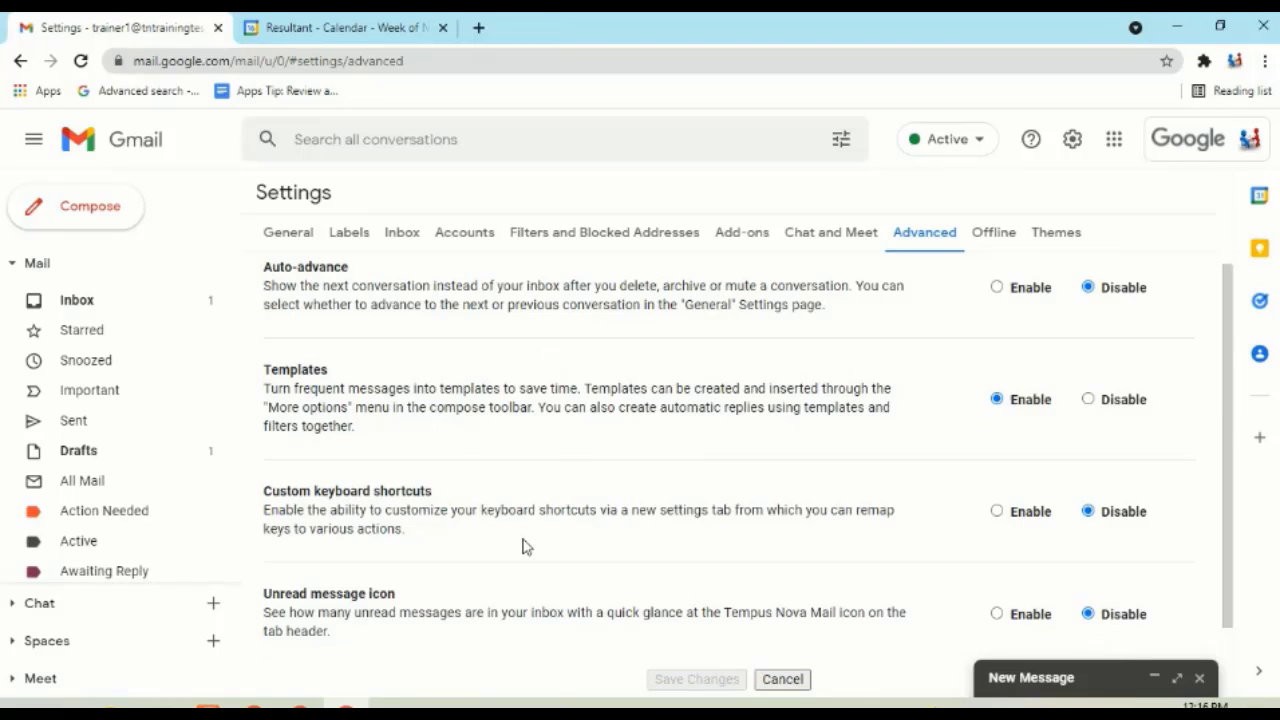
scroll(524, 545, "down", 2)
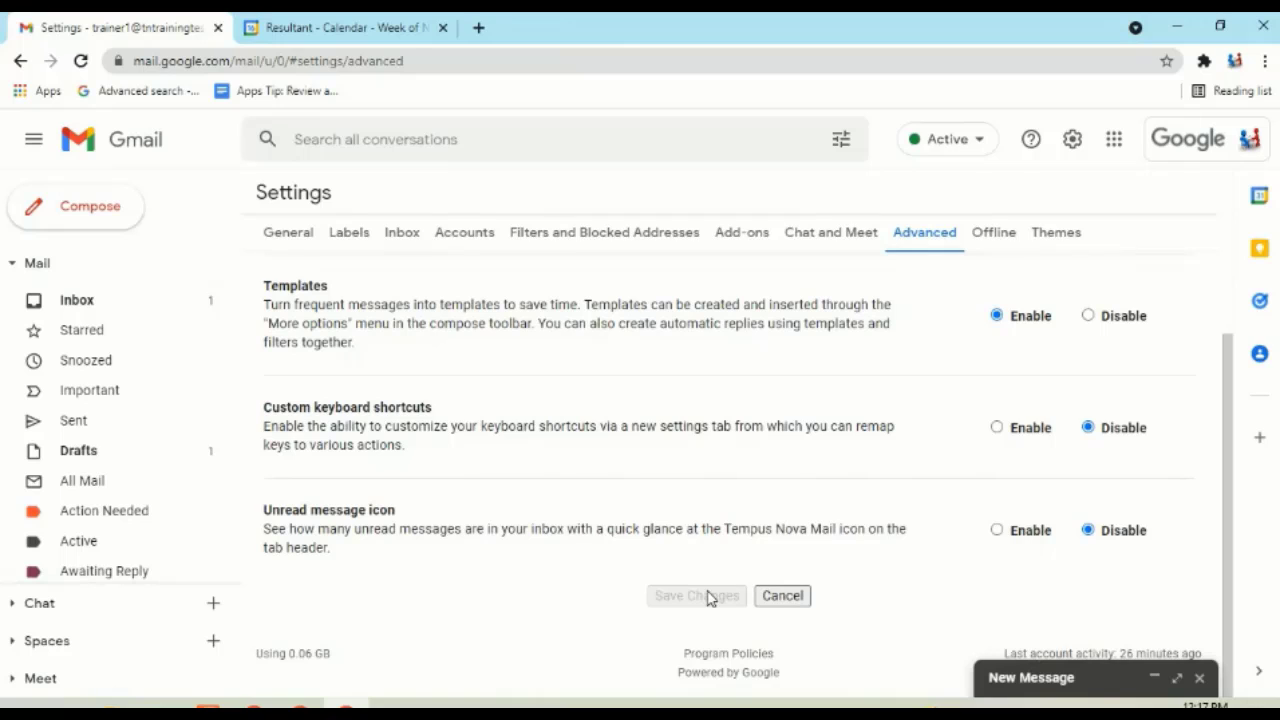
scroll(705, 597, "up", 2)
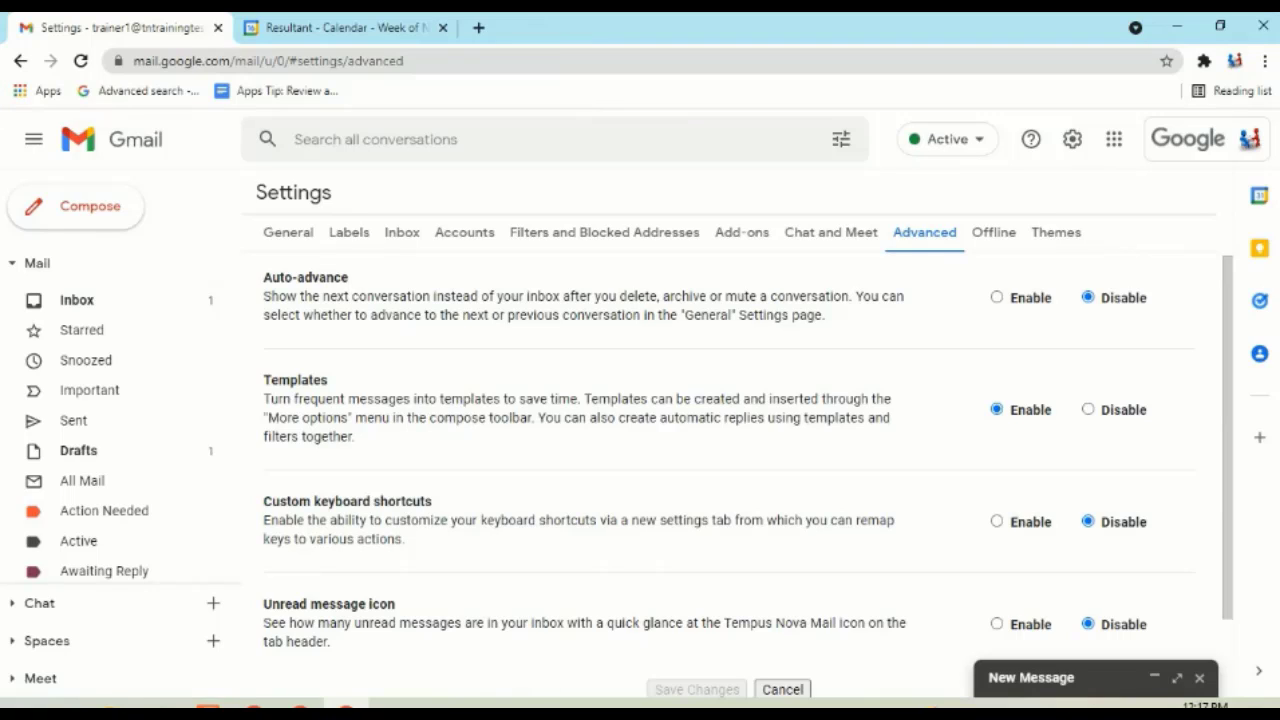
Return to the Inbox, expand the minimized draft, and delete its default signature.
left_click(102, 302)
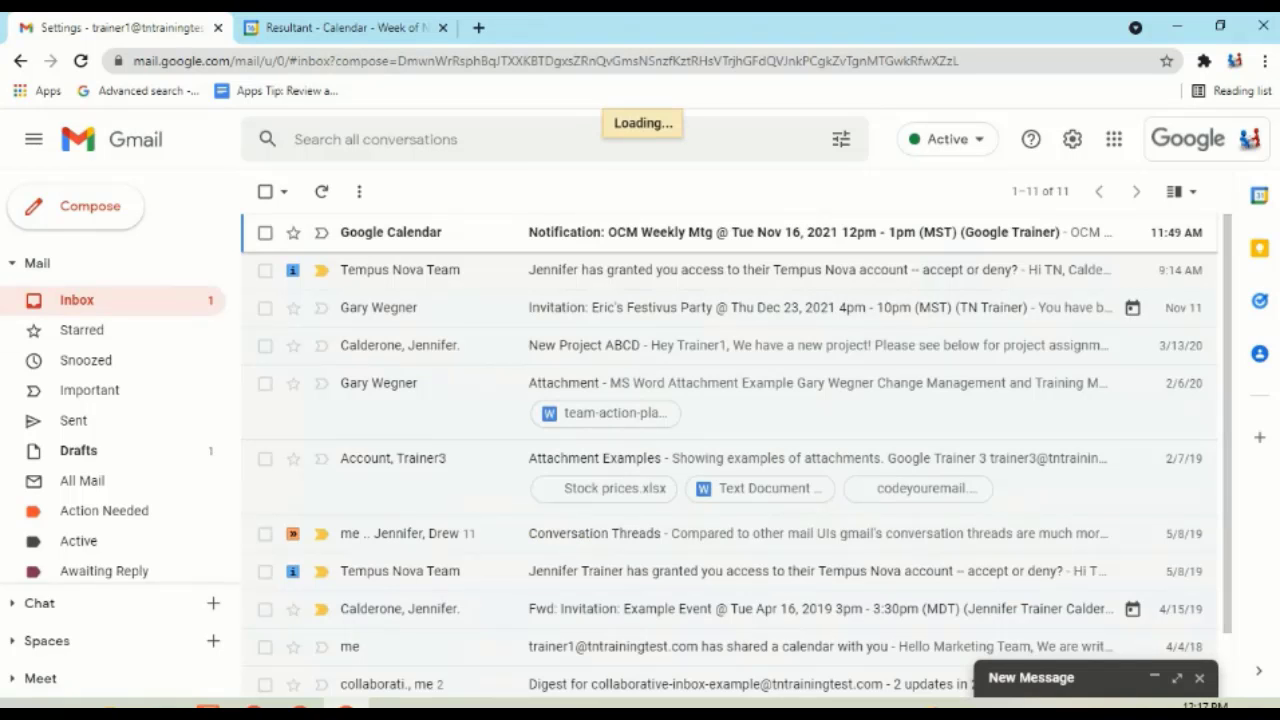
left_click(1018, 679)
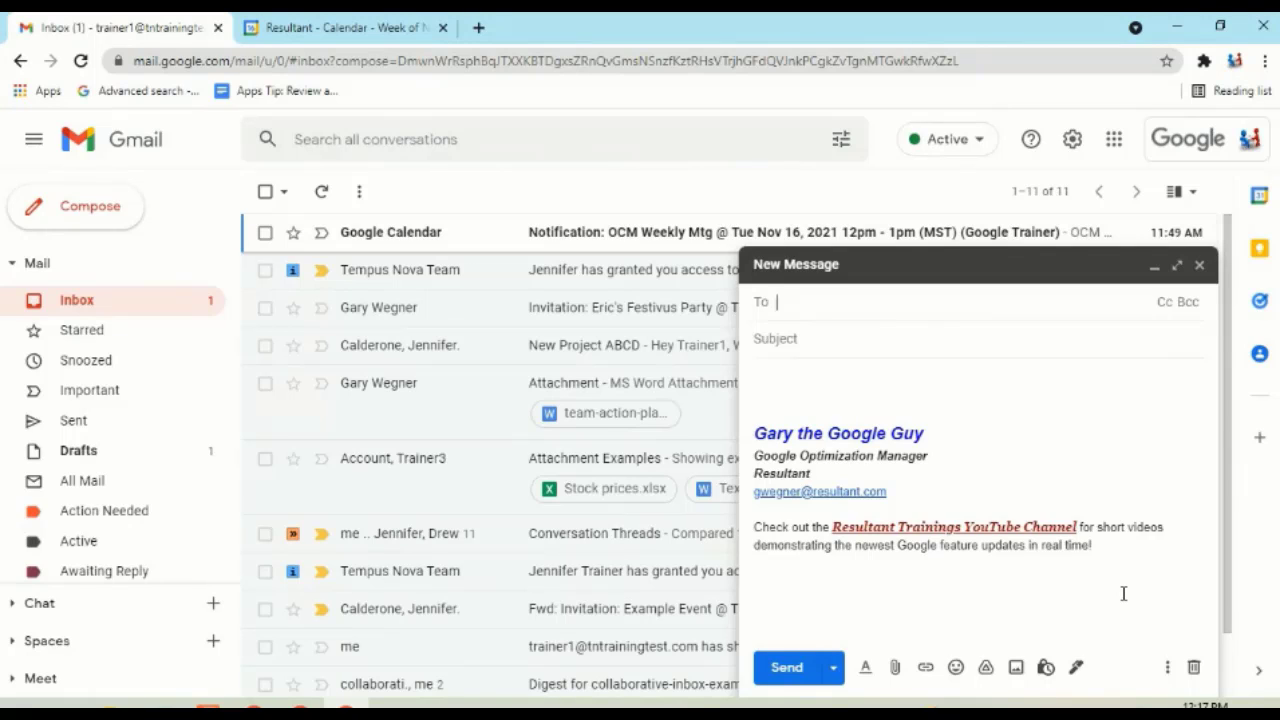
mouse_move(1110, 545)
left_mouse_down()
mouse_move(909, 546)
mouse_move(737, 423)
mouse_move(743, 387)
left_mouse_up()
key("Delete")
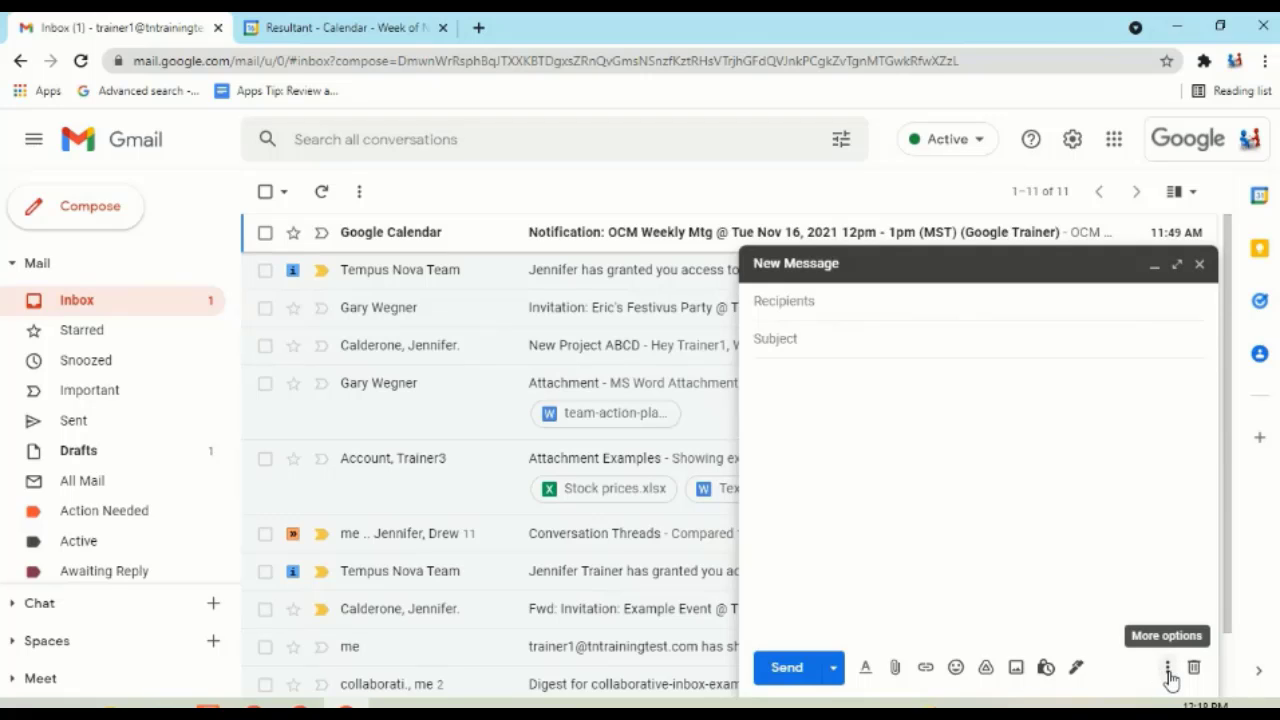
Insert the Business Training Inquiry template and add a blank line below its text.
left_click(1167, 667)
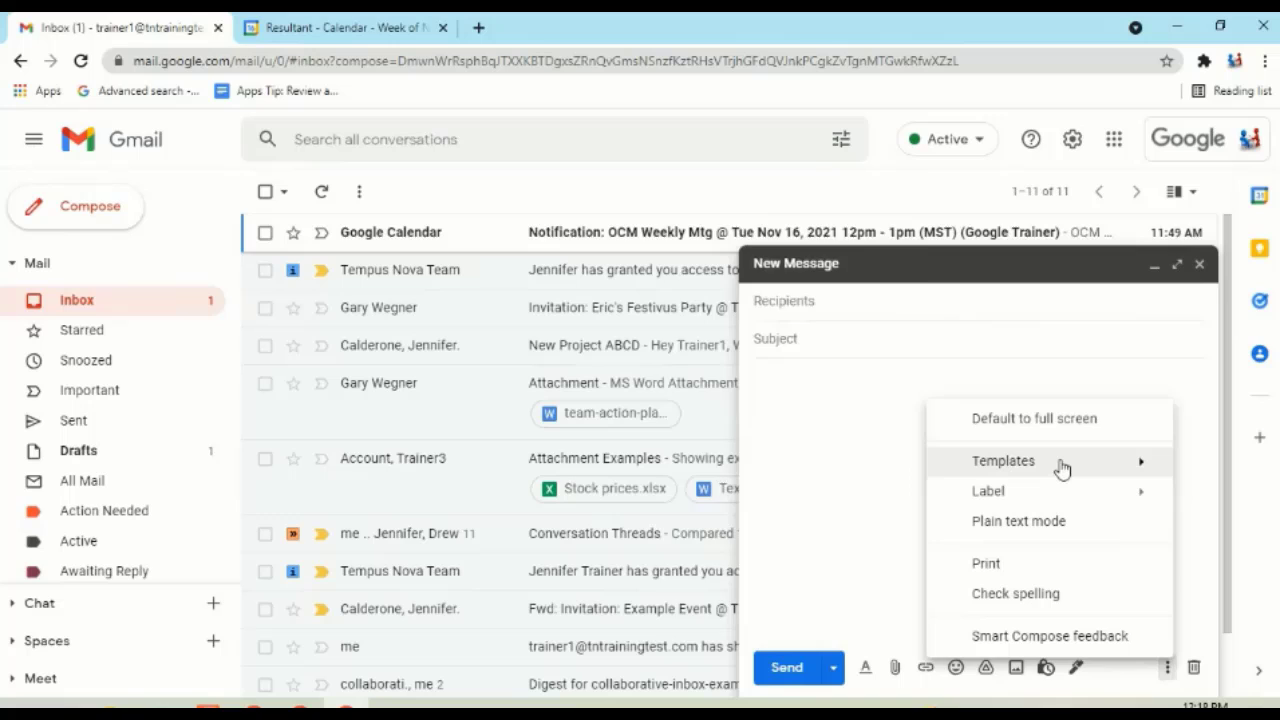
mouse_move(1060, 468)
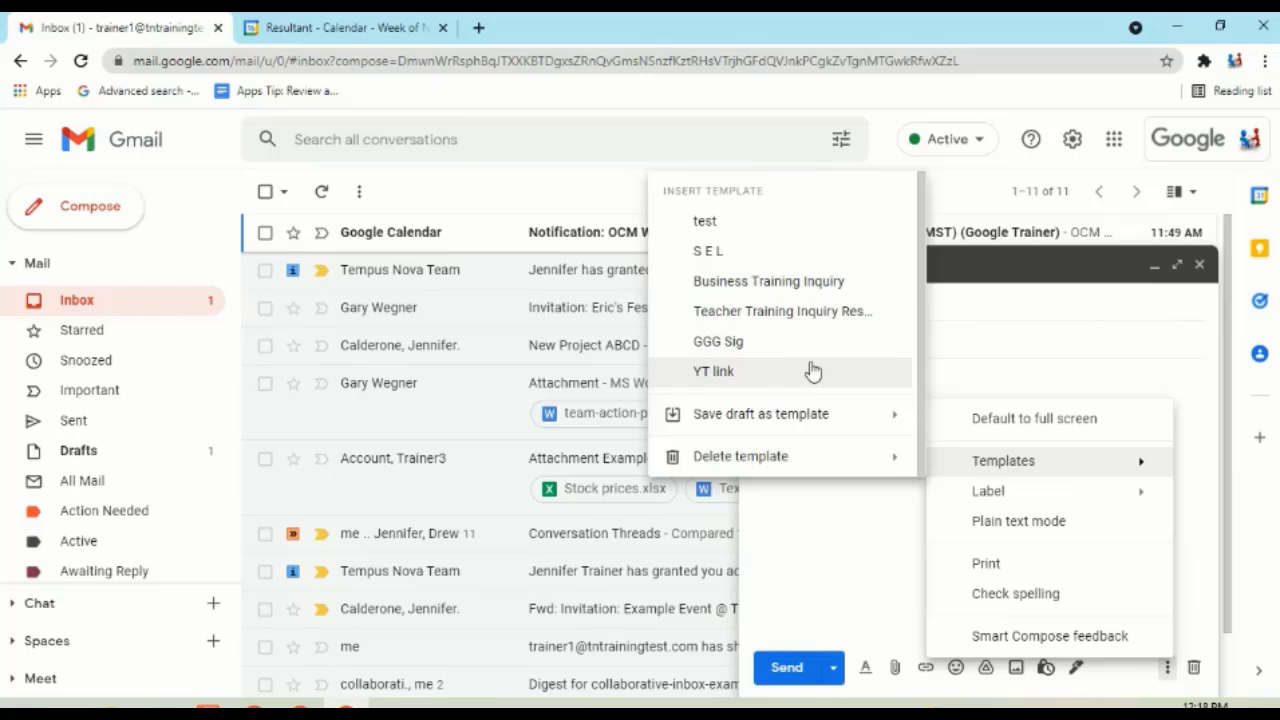
left_click(811, 295)
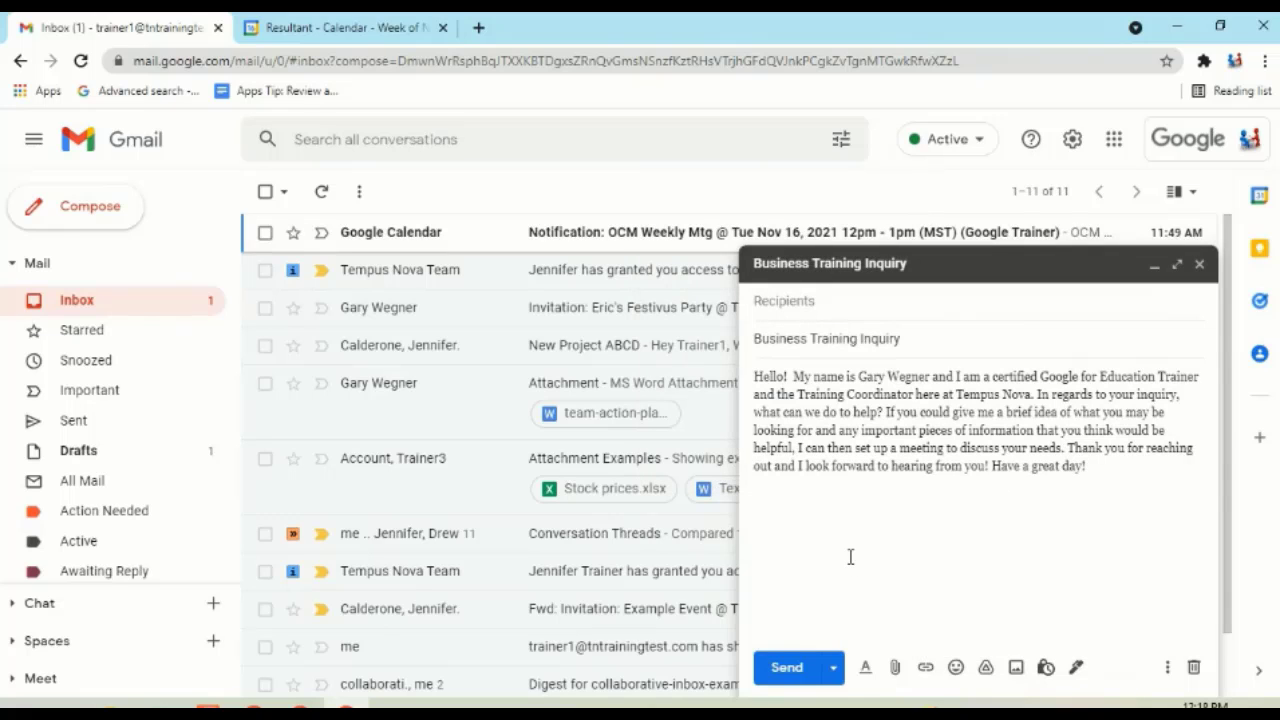
key("Return")
key("Return")
Insert the YT link template below the message text.
left_click(1167, 668)
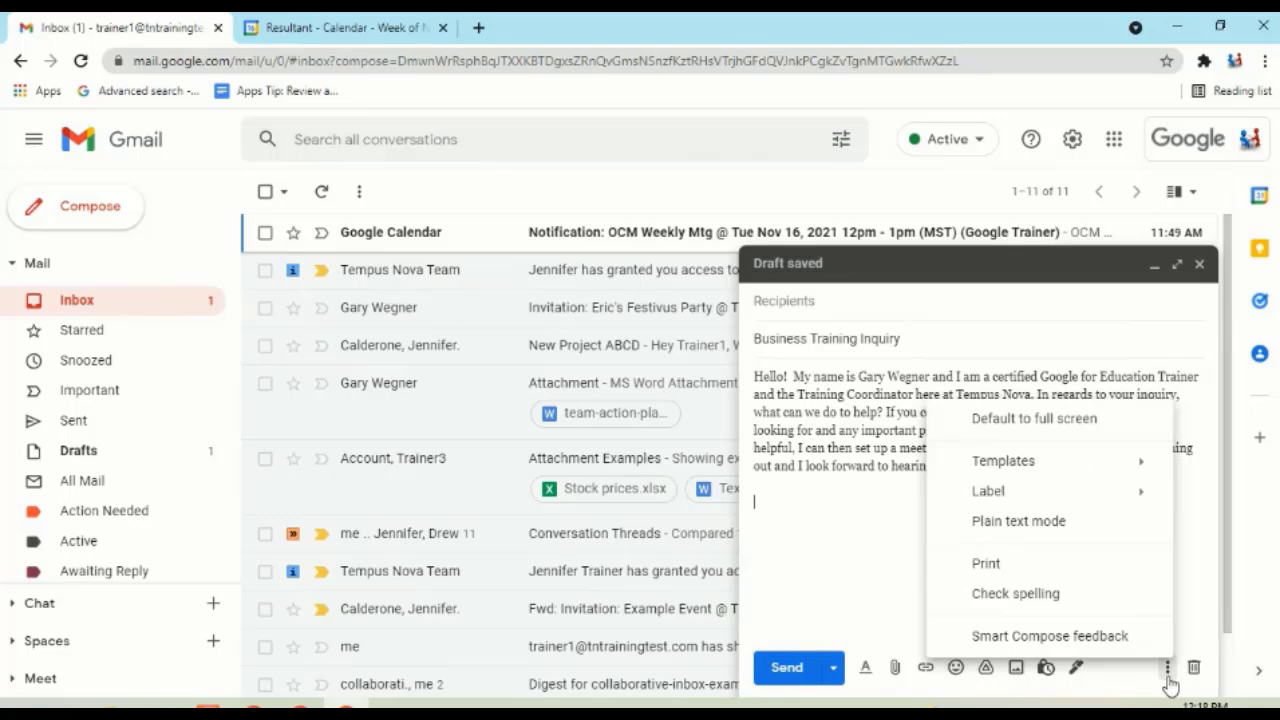
mouse_move(1010, 463)
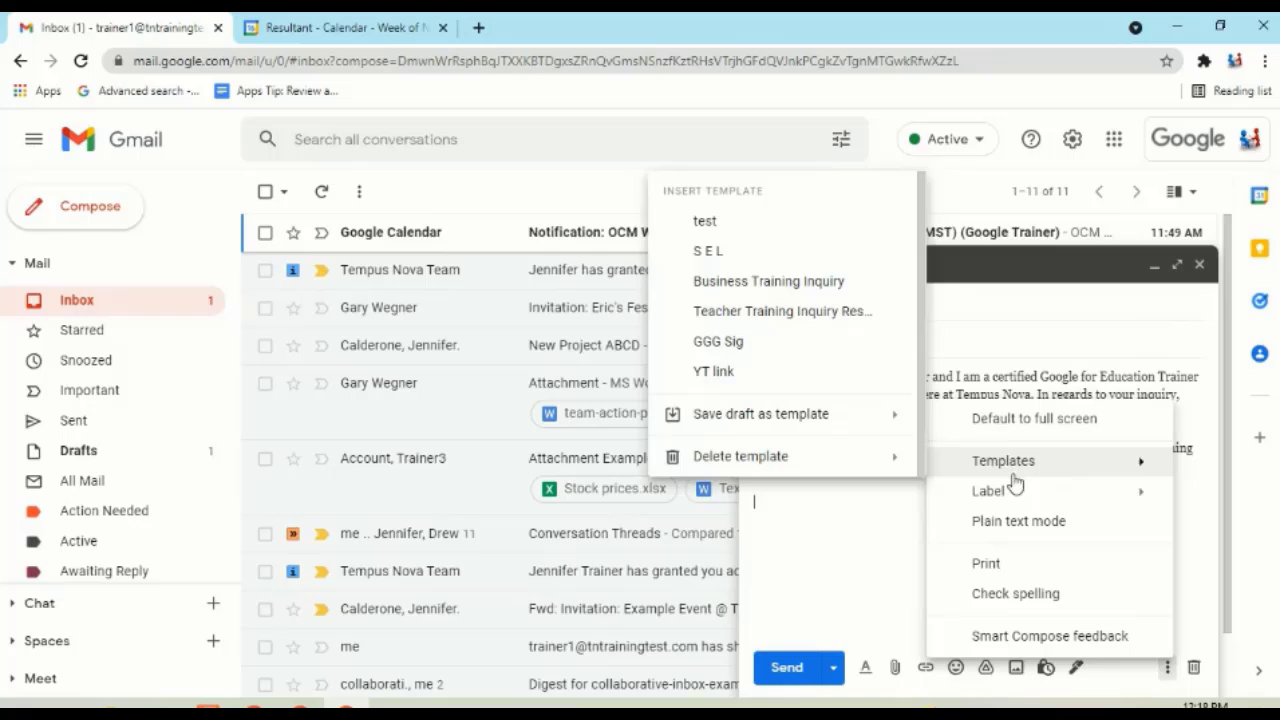
left_click(768, 376)
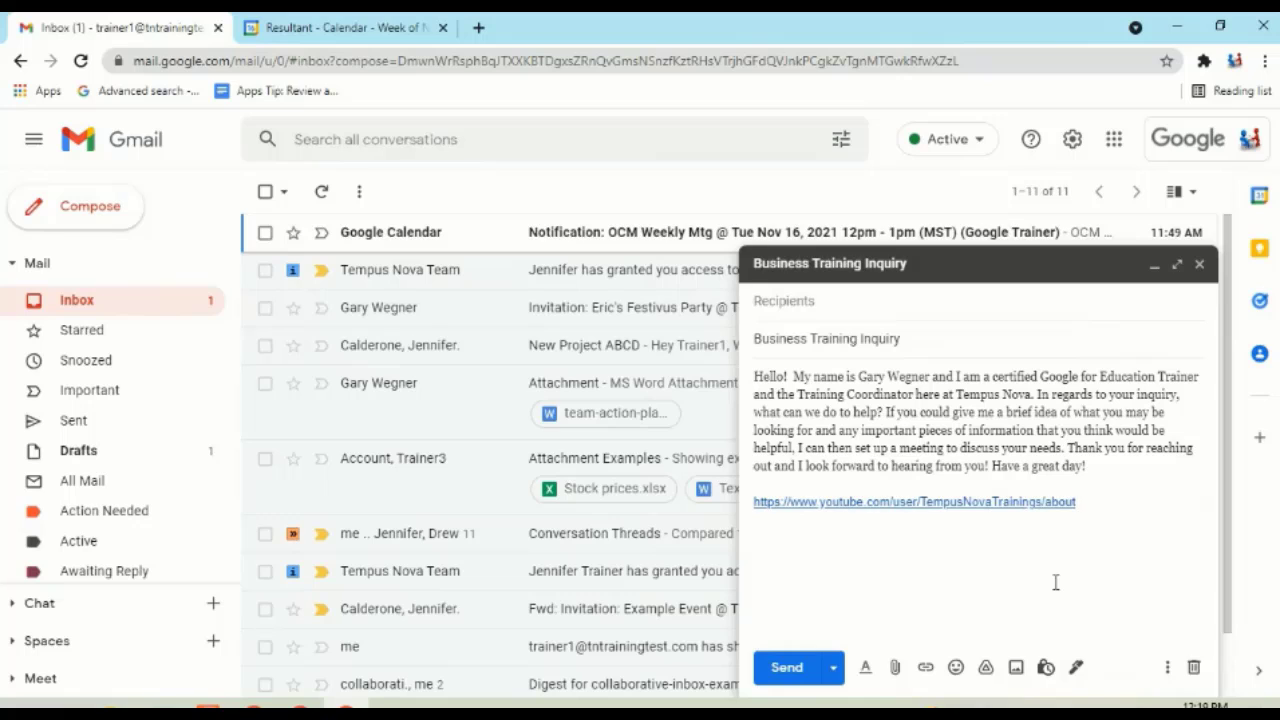
left_click(1168, 667)
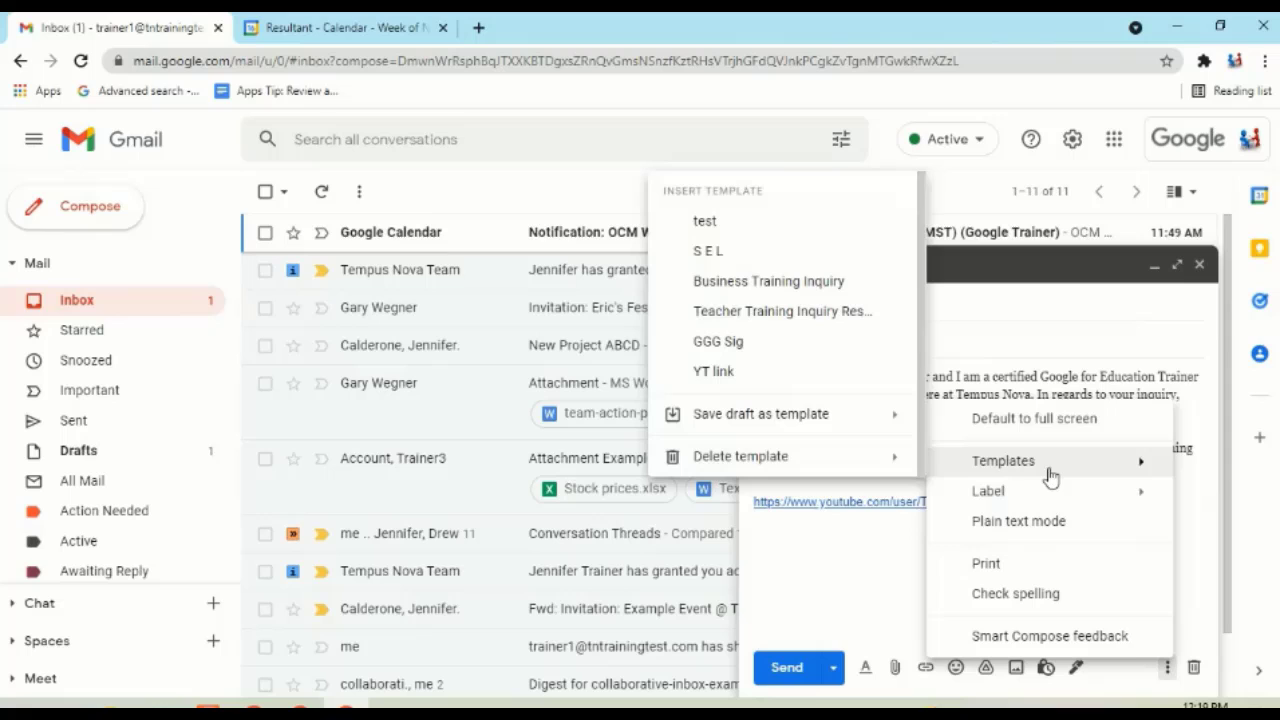
left_click(784, 344)
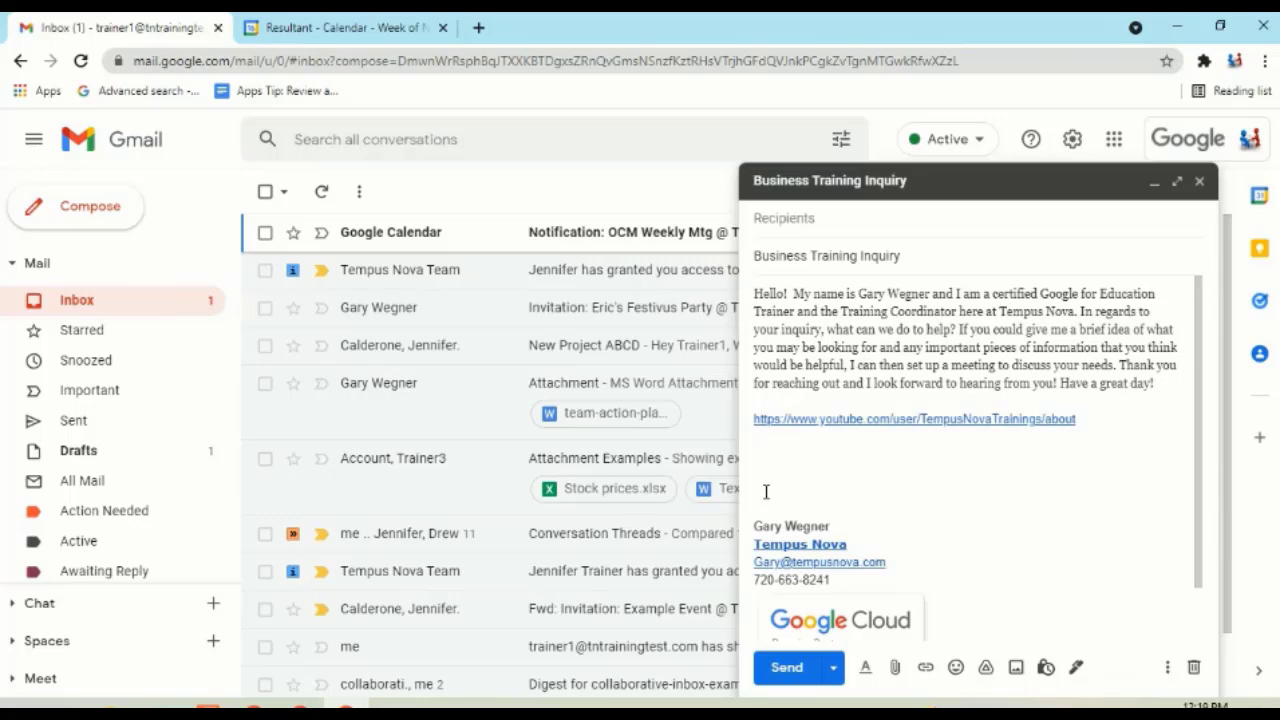
scroll(766, 491, "down", 1)
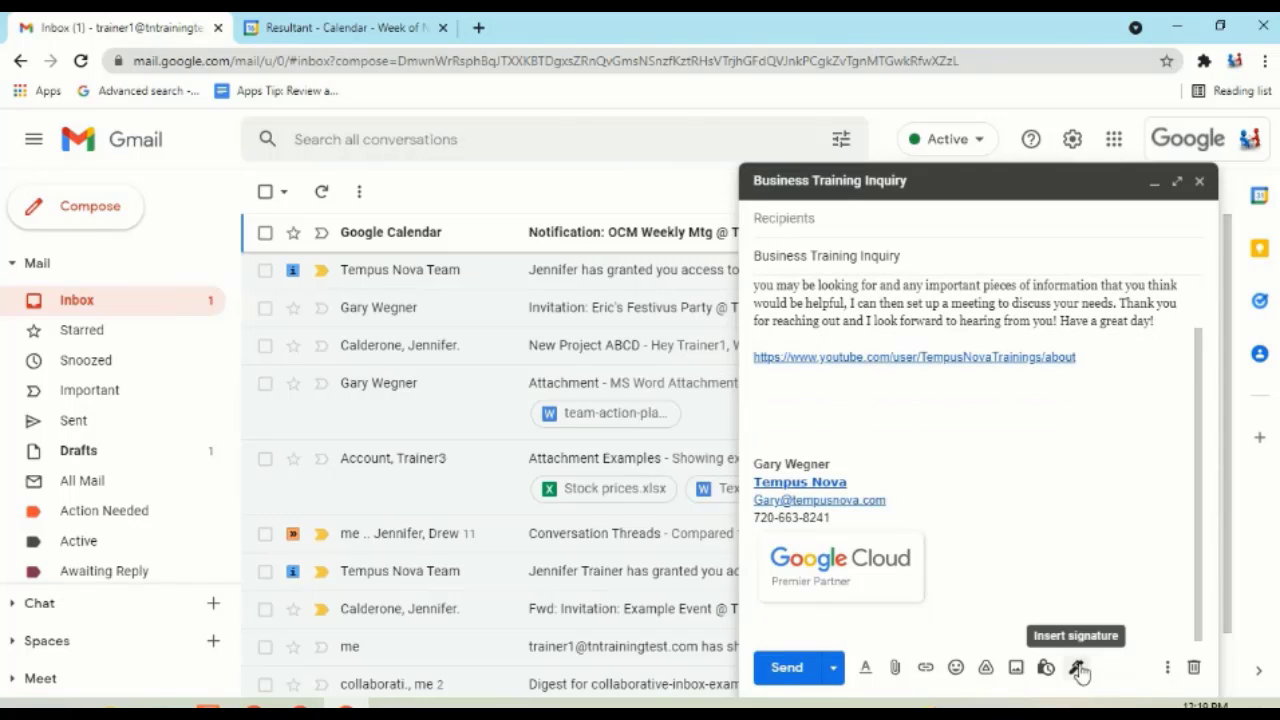
mouse_move(1020, 585)
left_mouse_down()
mouse_move(760, 495)
mouse_move(757, 424)
left_mouse_up()
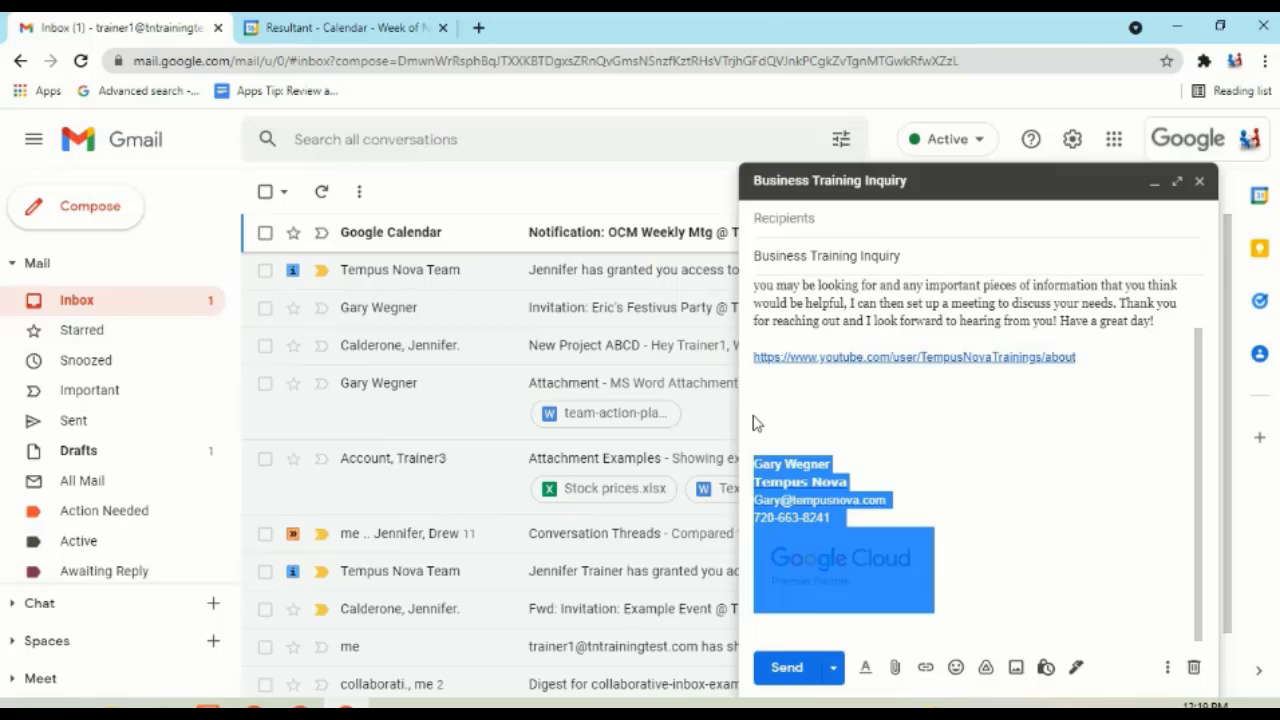
key("BackSpace")
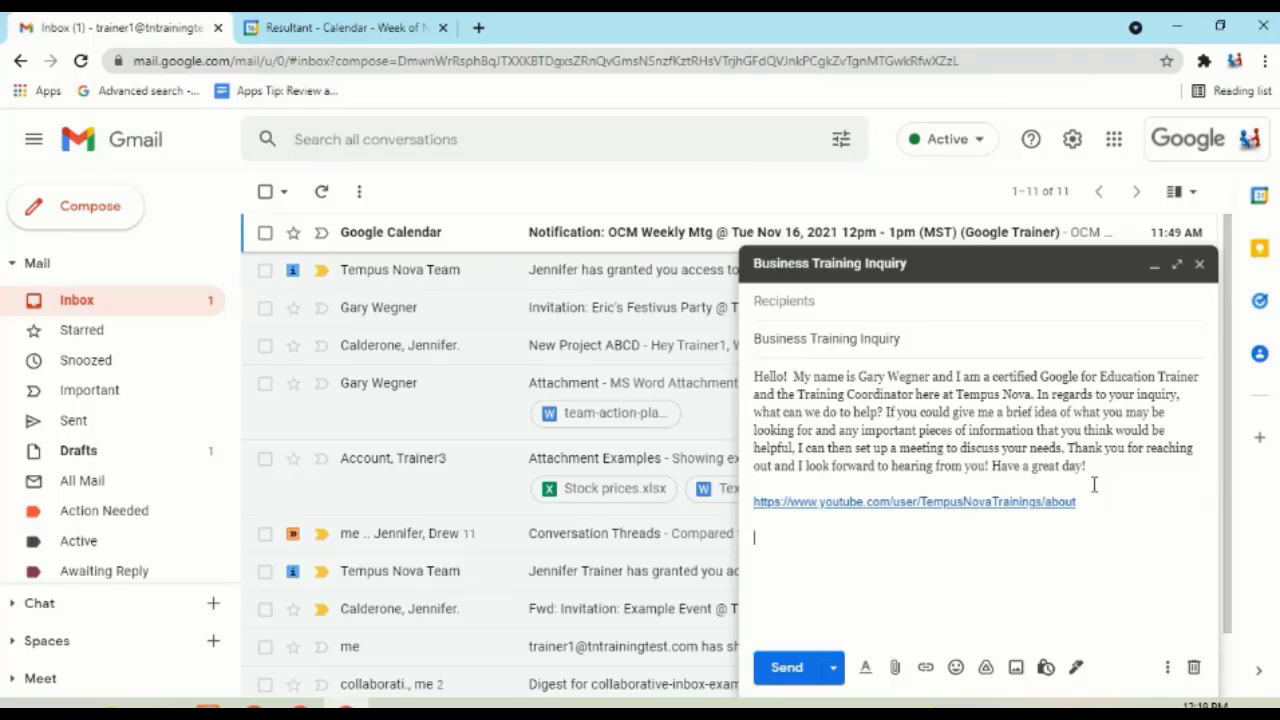
left_click_drag(903, 338, 752, 338)
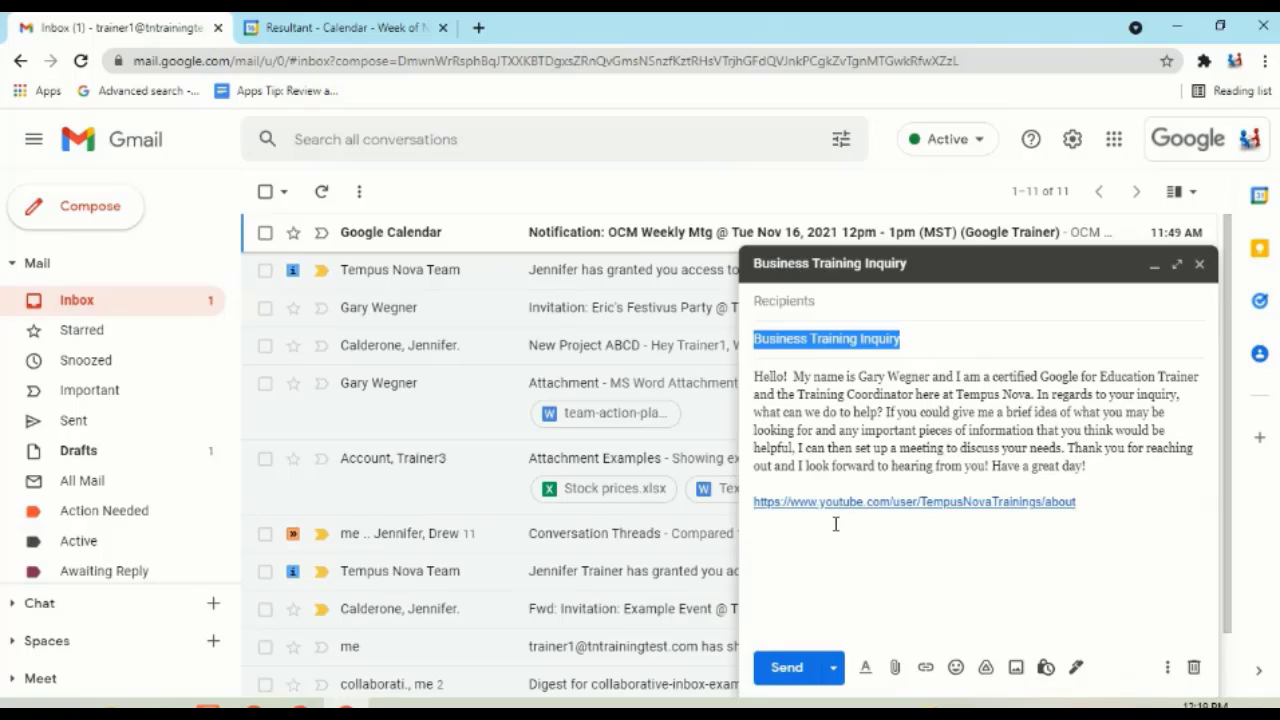
Delete the draft's body text and the 'Business Training Inquiry' subject, leaving the caret in the body.
left_click(898, 447)
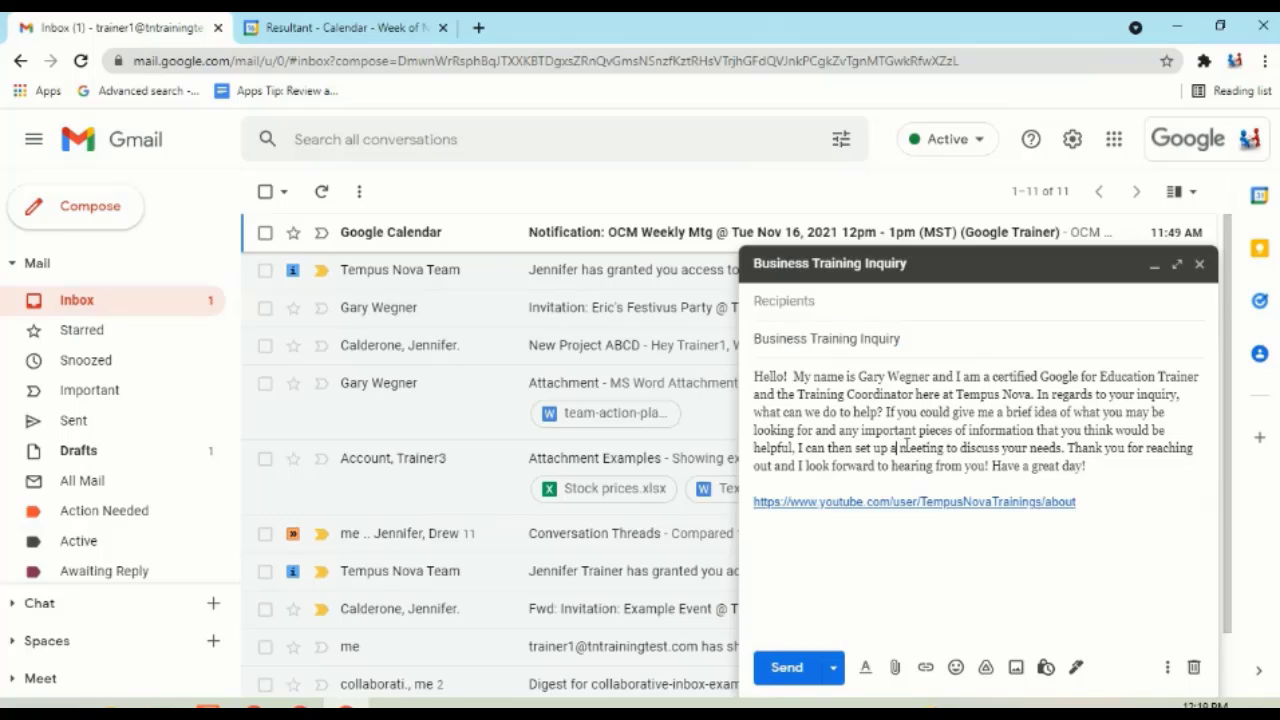
left_click_drag(1150, 520, 750, 376)
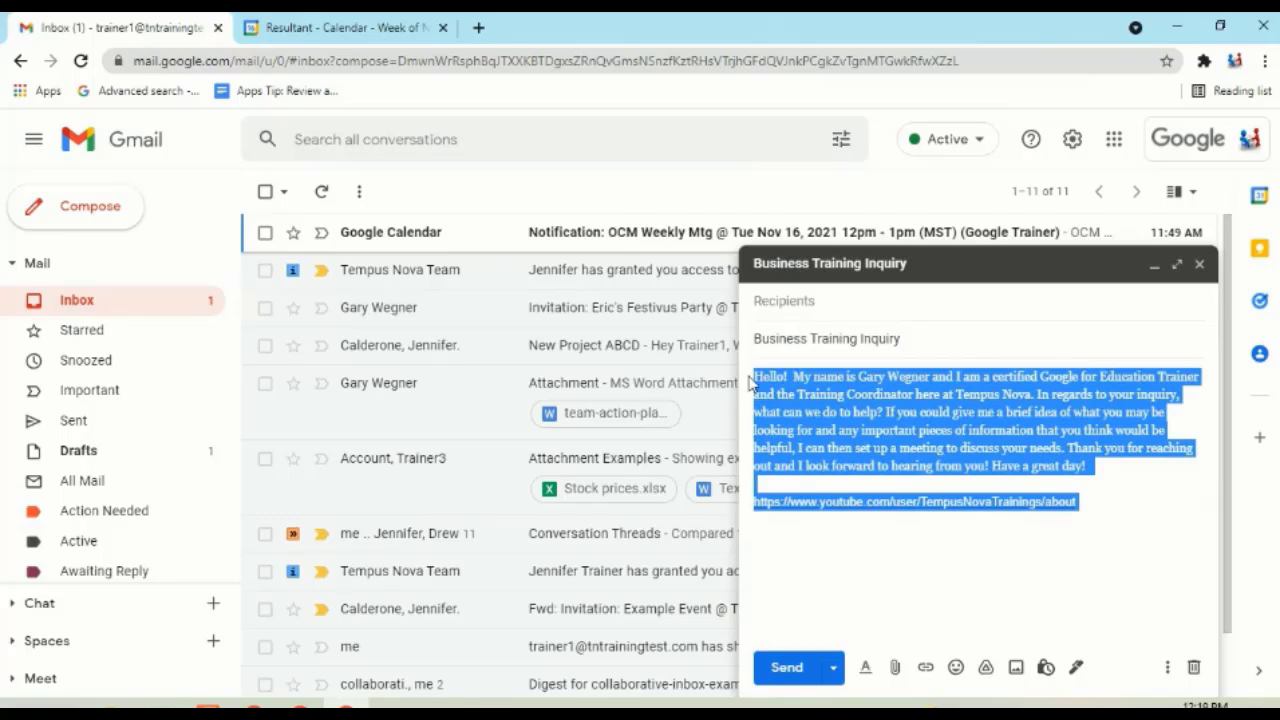
key("BackSpace")
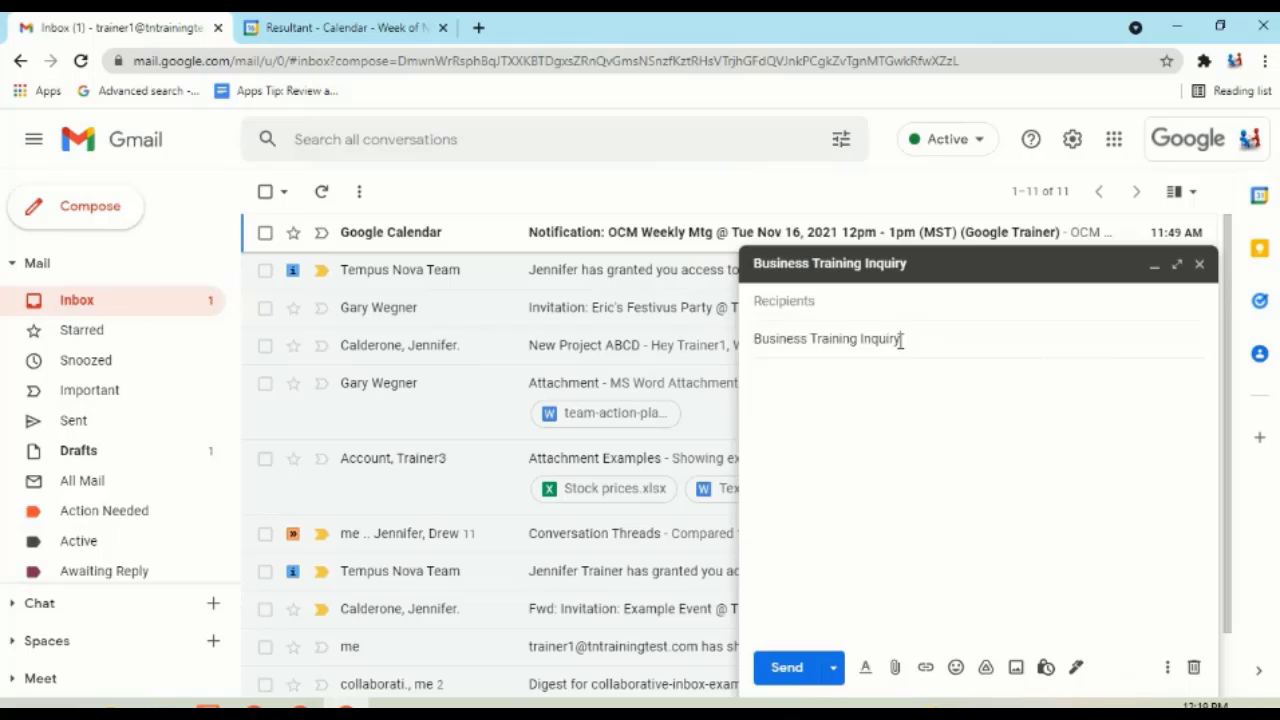
left_click_drag(906, 340, 731, 313)
key("BackSpace")
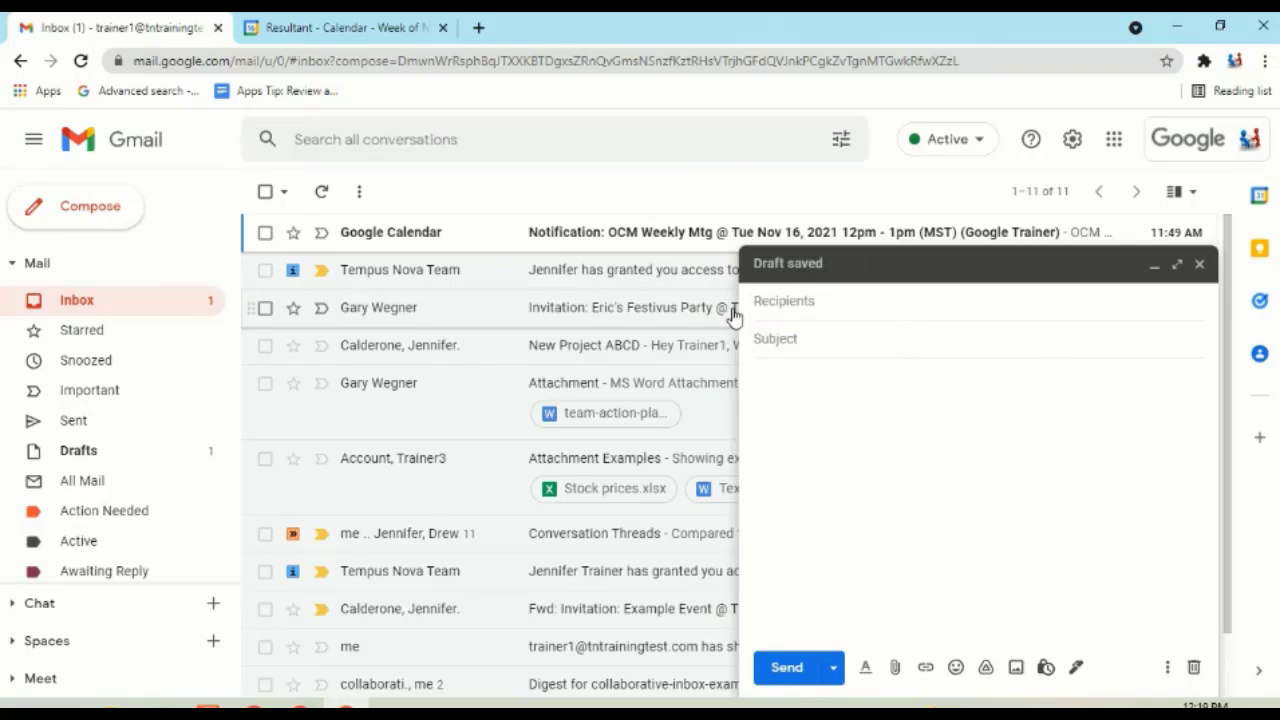
left_click(791, 371)
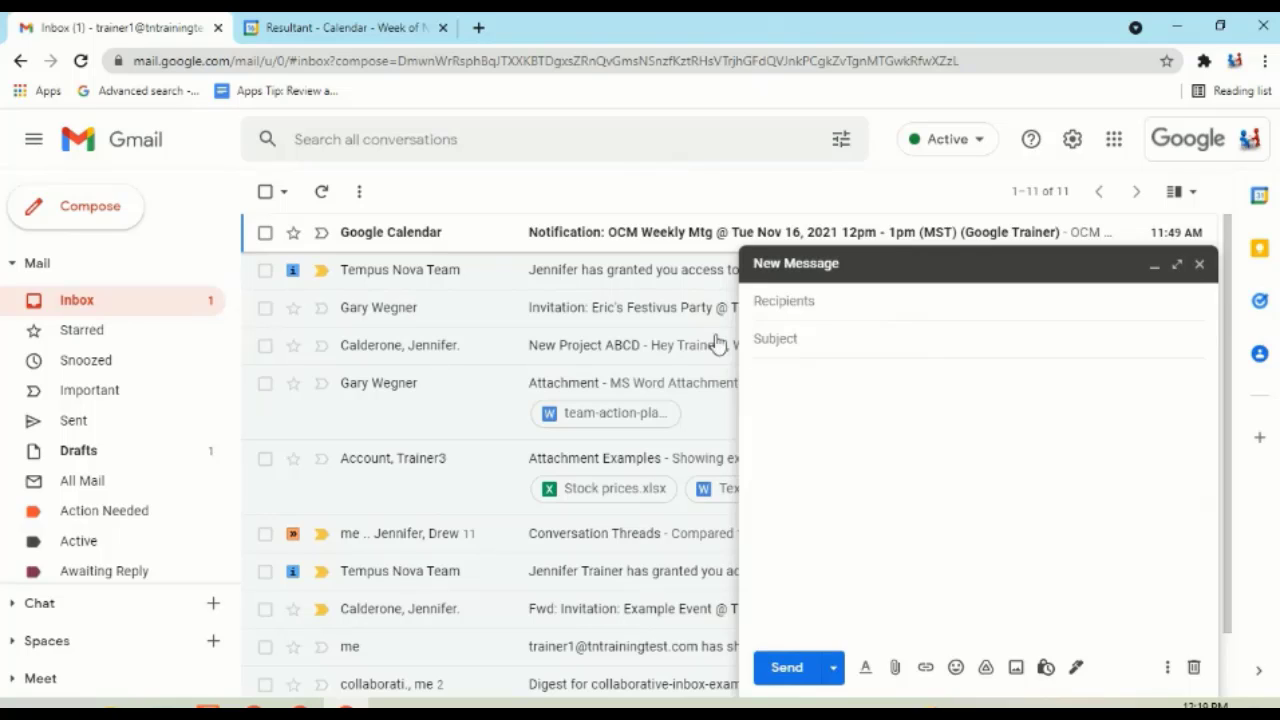
Open the sent Business Training Inquiry email from Sent and minimize the compose window.
left_click(97, 419)
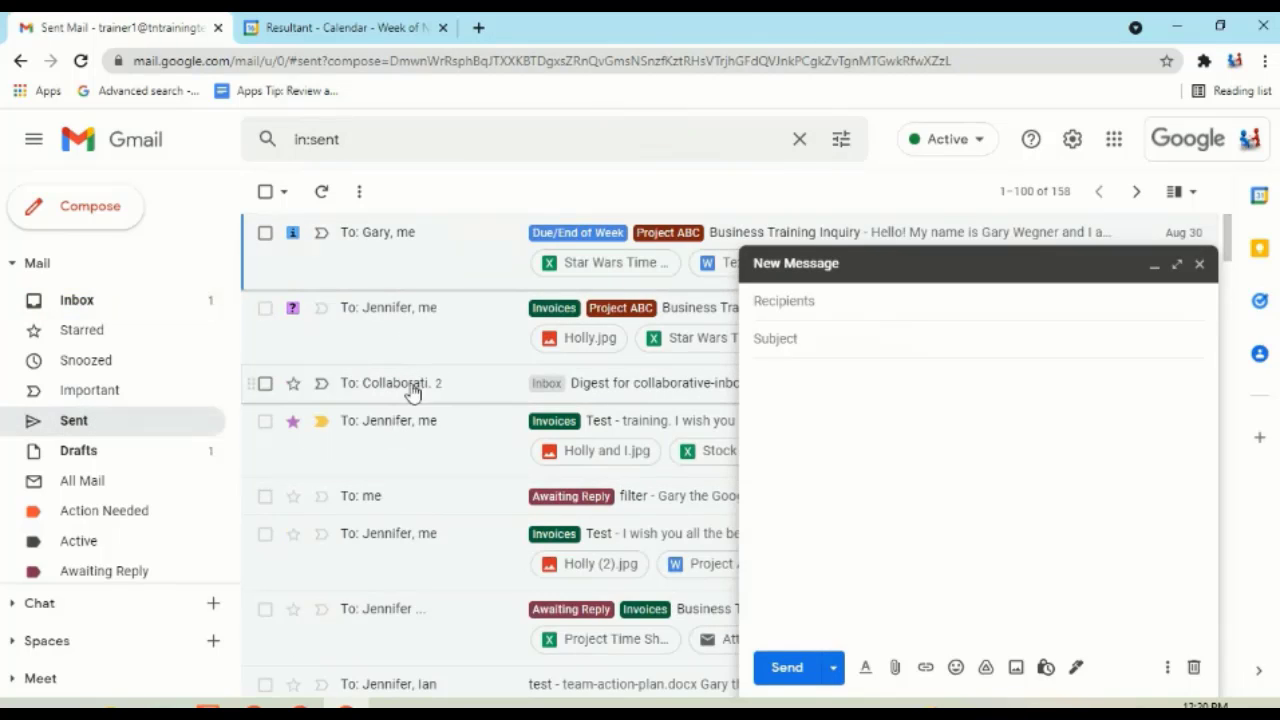
left_click(409, 342)
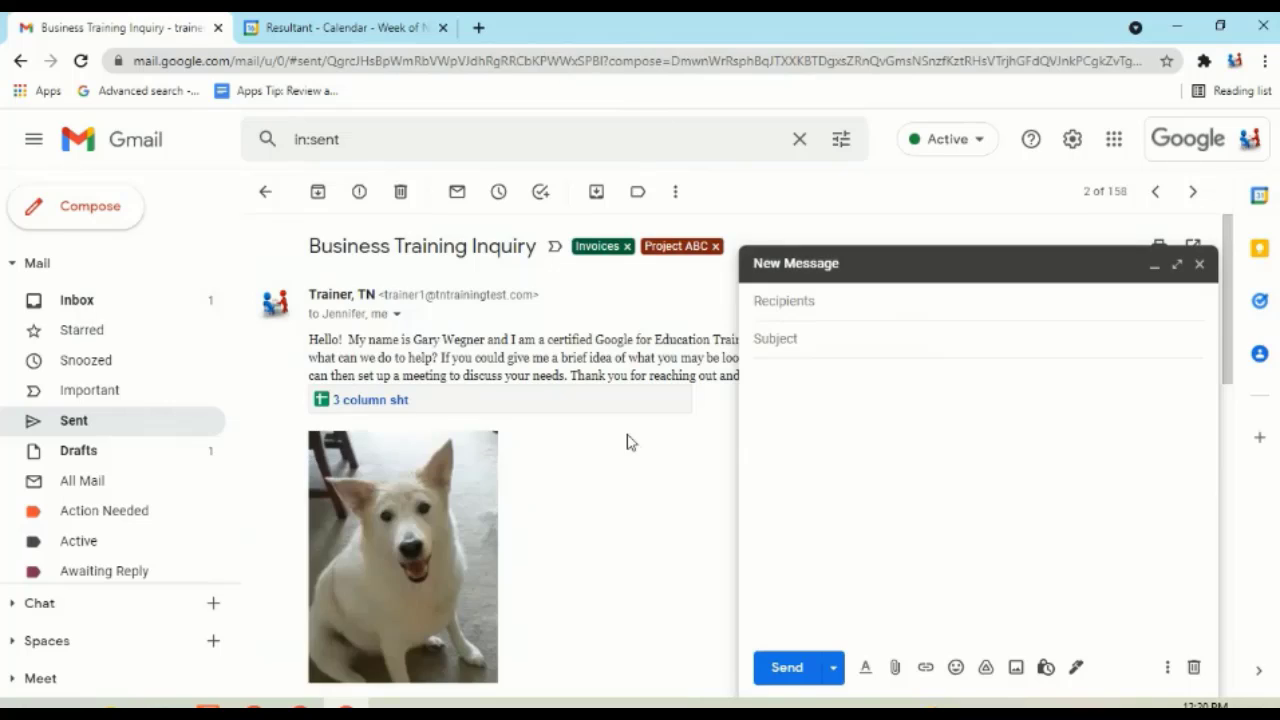
left_click(947, 268)
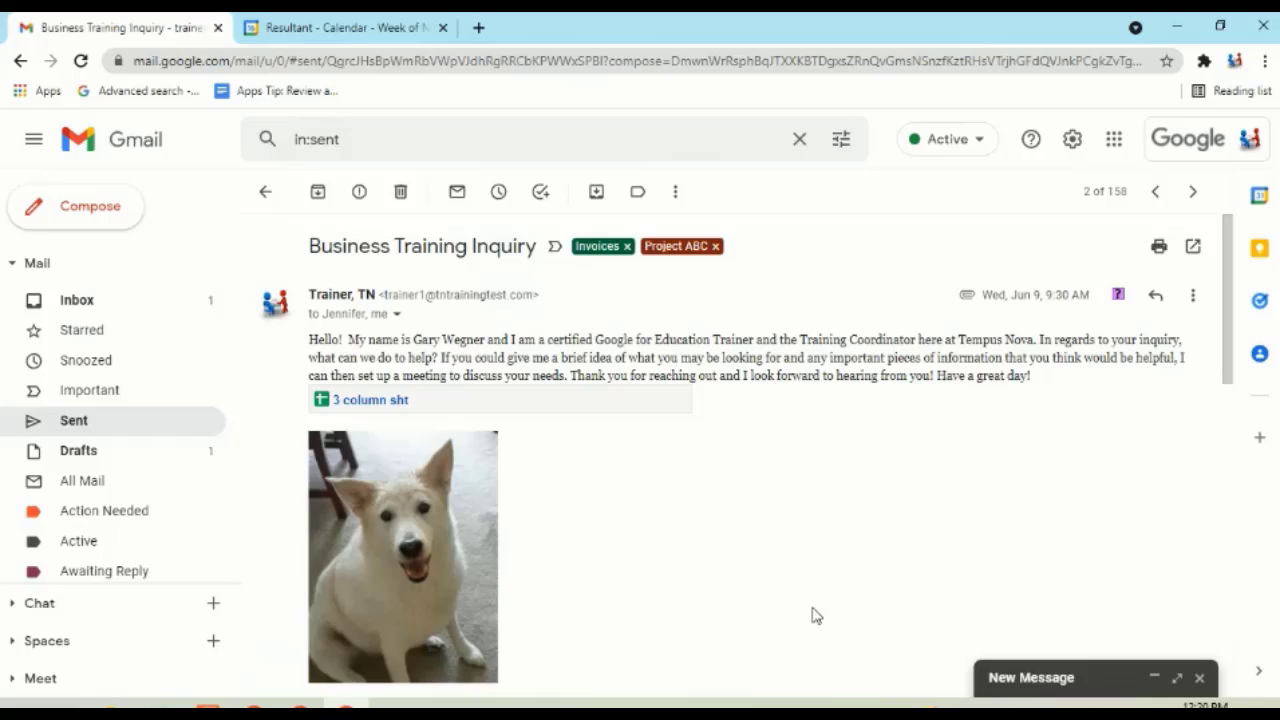
Select only the email's body text and bring up its context menu.
left_click_drag(500, 612, 321, 341)
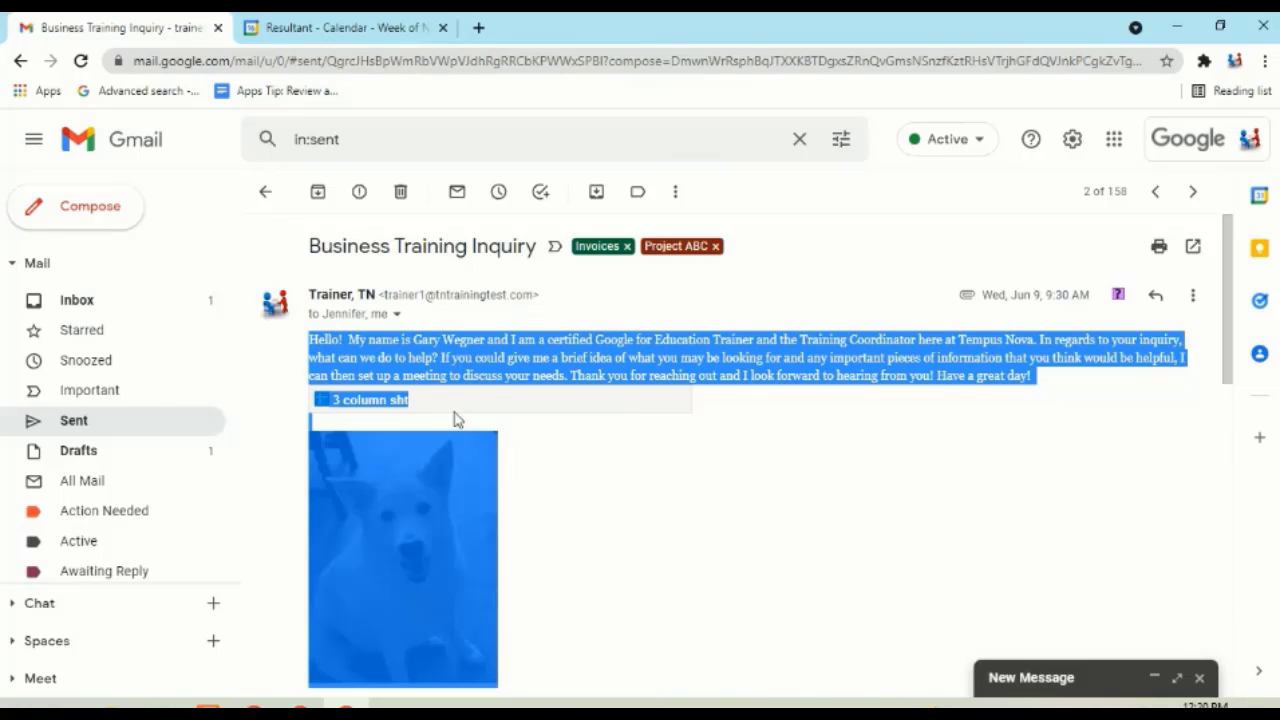
left_click(453, 543)
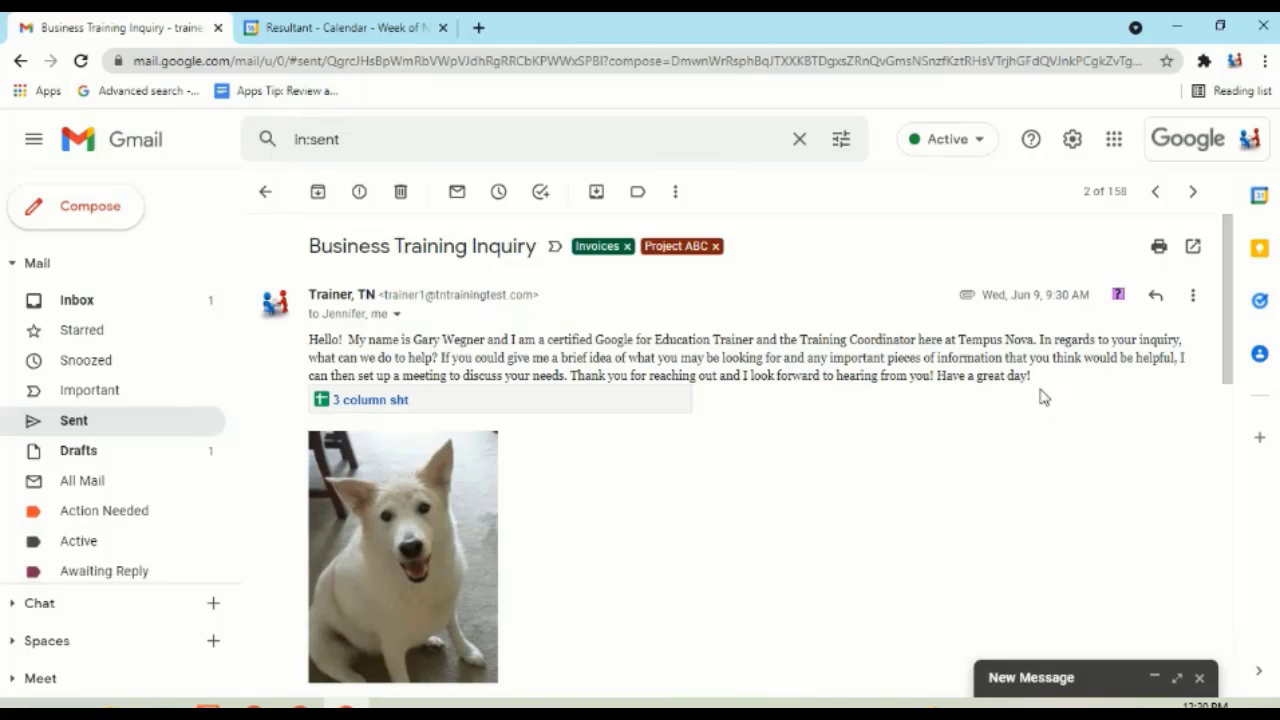
left_click_drag(1032, 378, 309, 349)
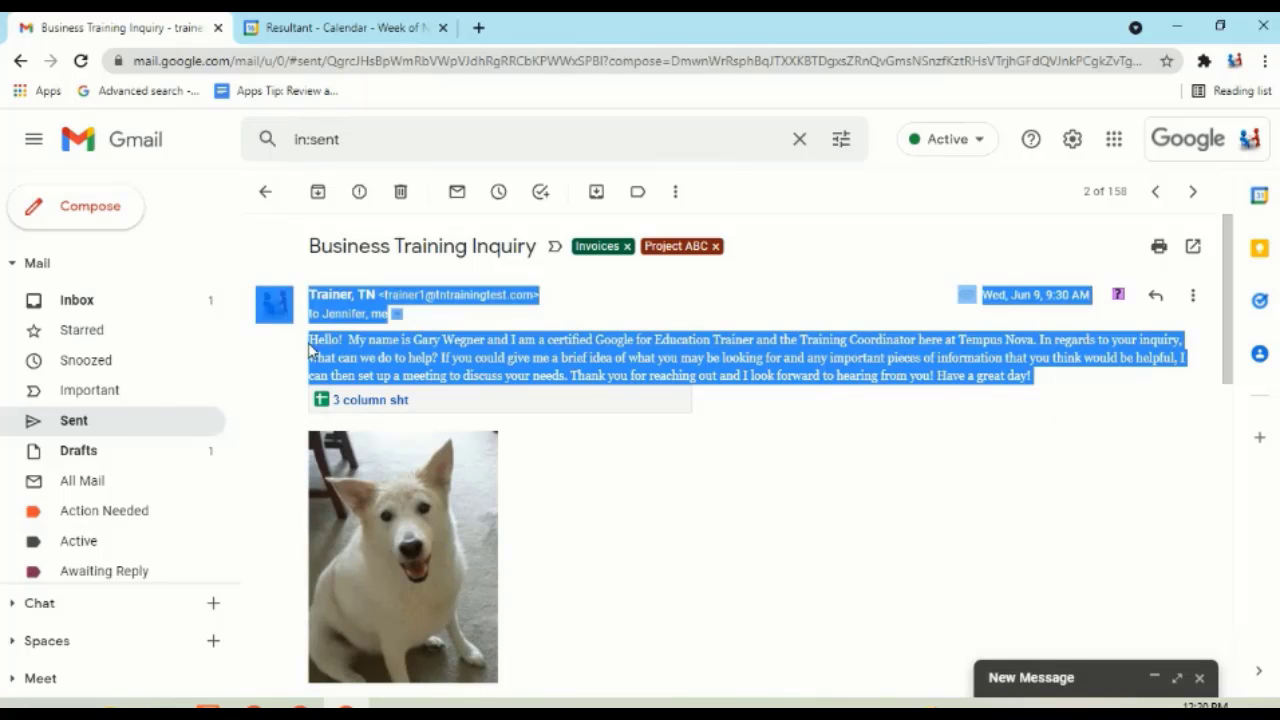
left_click(316, 342)
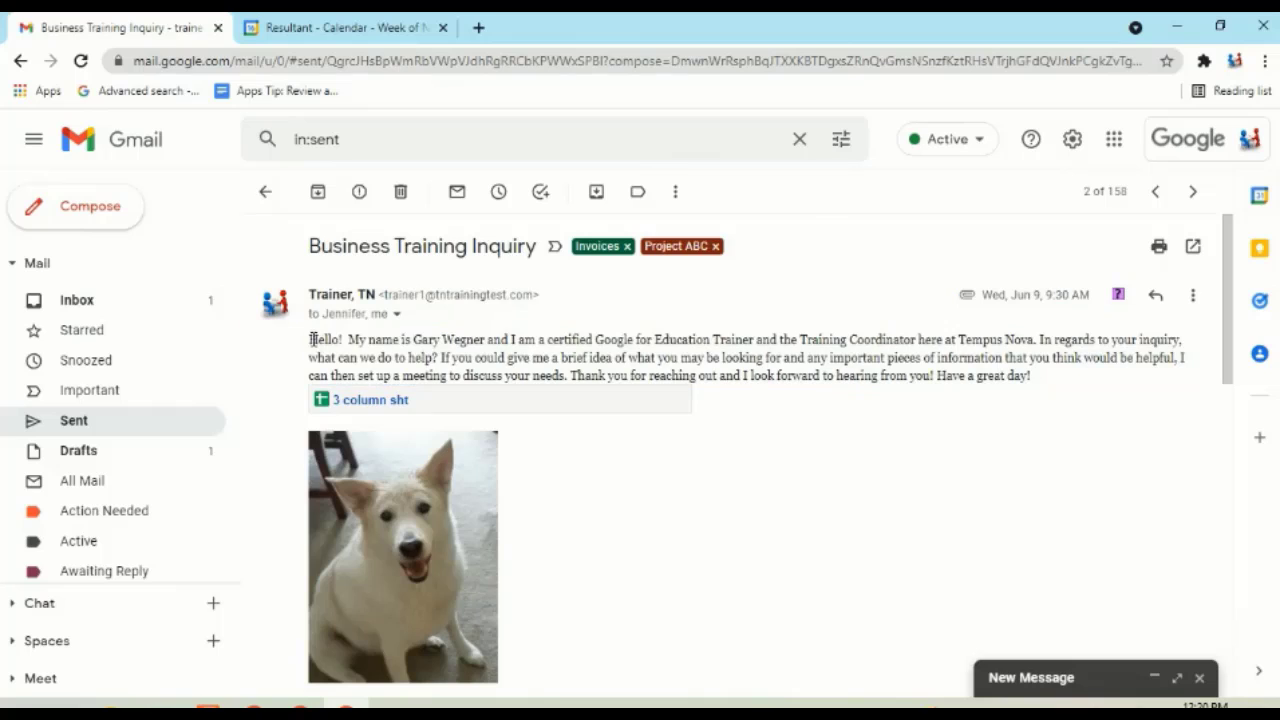
left_click_drag(312, 338, 1029, 371)
key("ctrl+c")
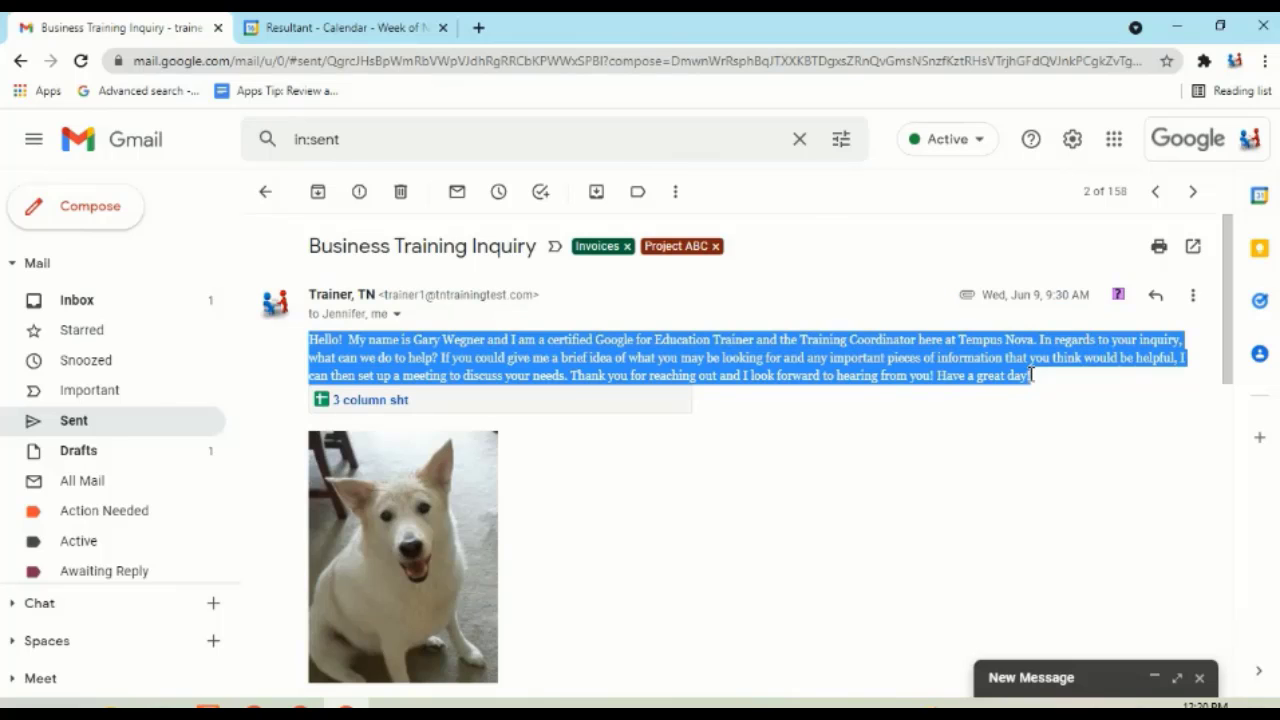
right_click(1005, 370)
Copy the selected email text and paste it into the new message body.
left_click(1020, 376)
left_click(1069, 690)
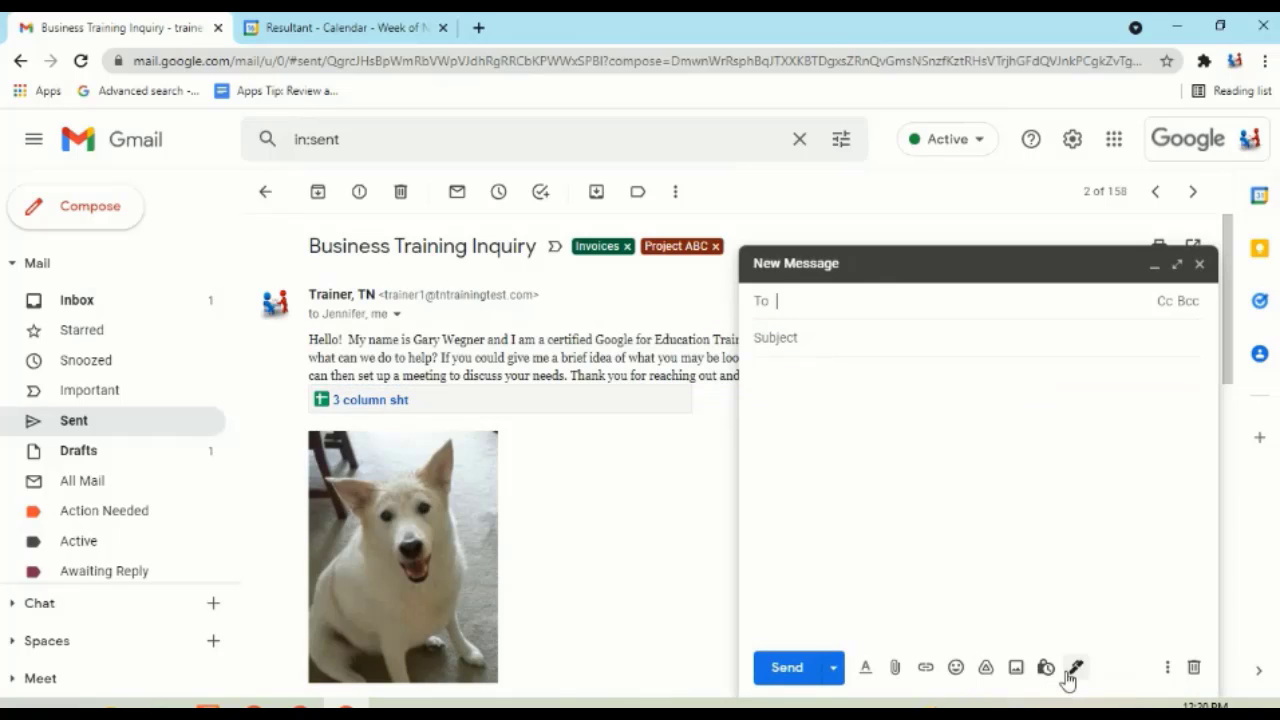
left_click(820, 376)
right_click(820, 376)
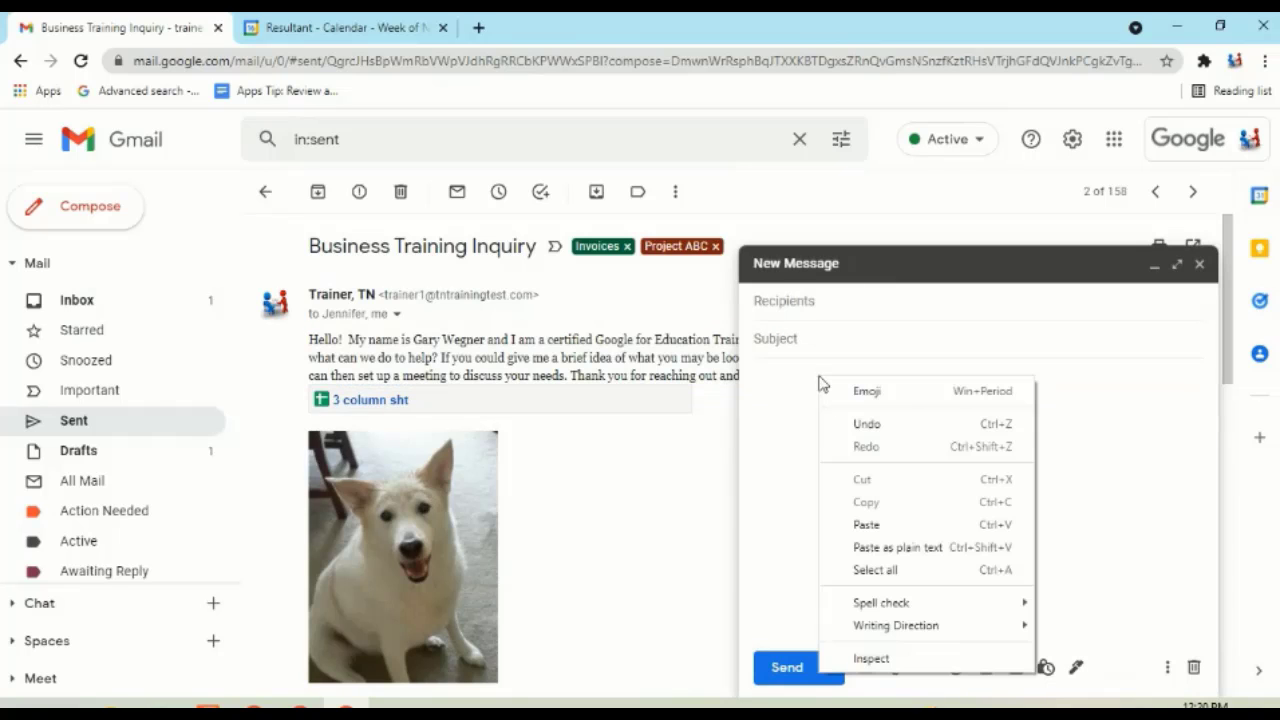
left_click(914, 523)
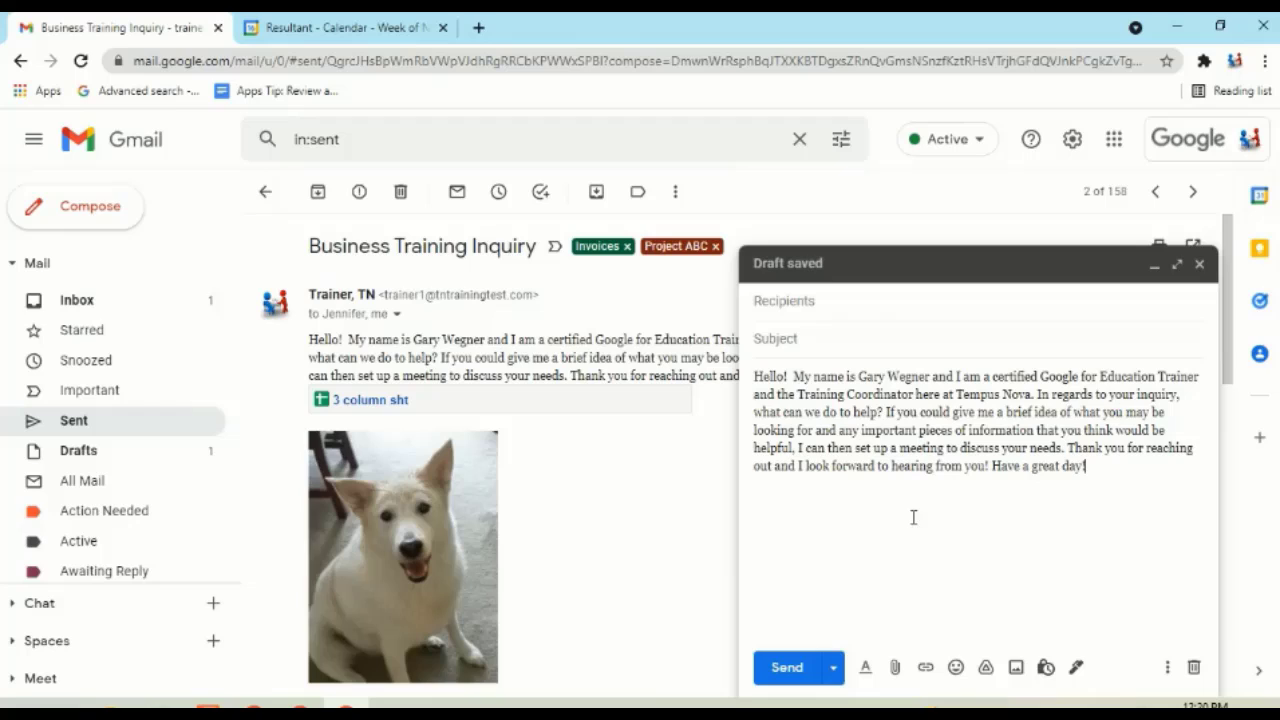
Bring up the compose window's Templates options for saving the draft.
left_click(1167, 680)
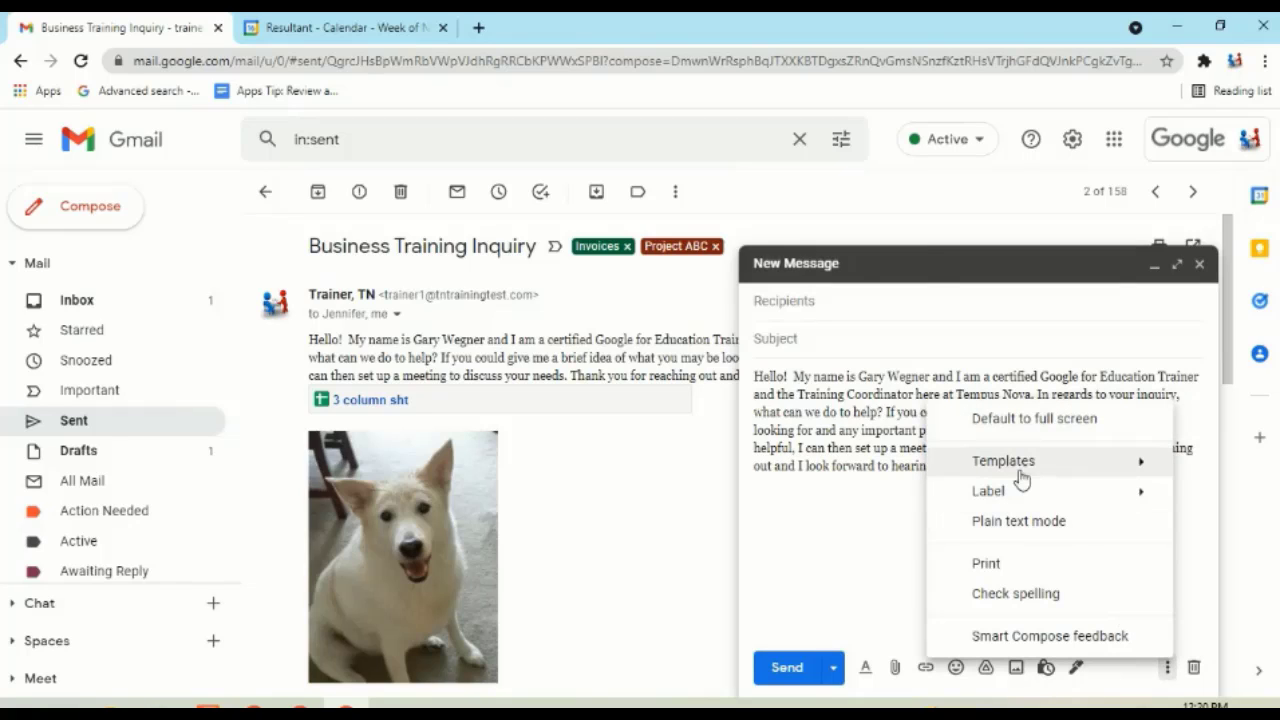
mouse_move(1018, 466)
mouse_move(787, 425)
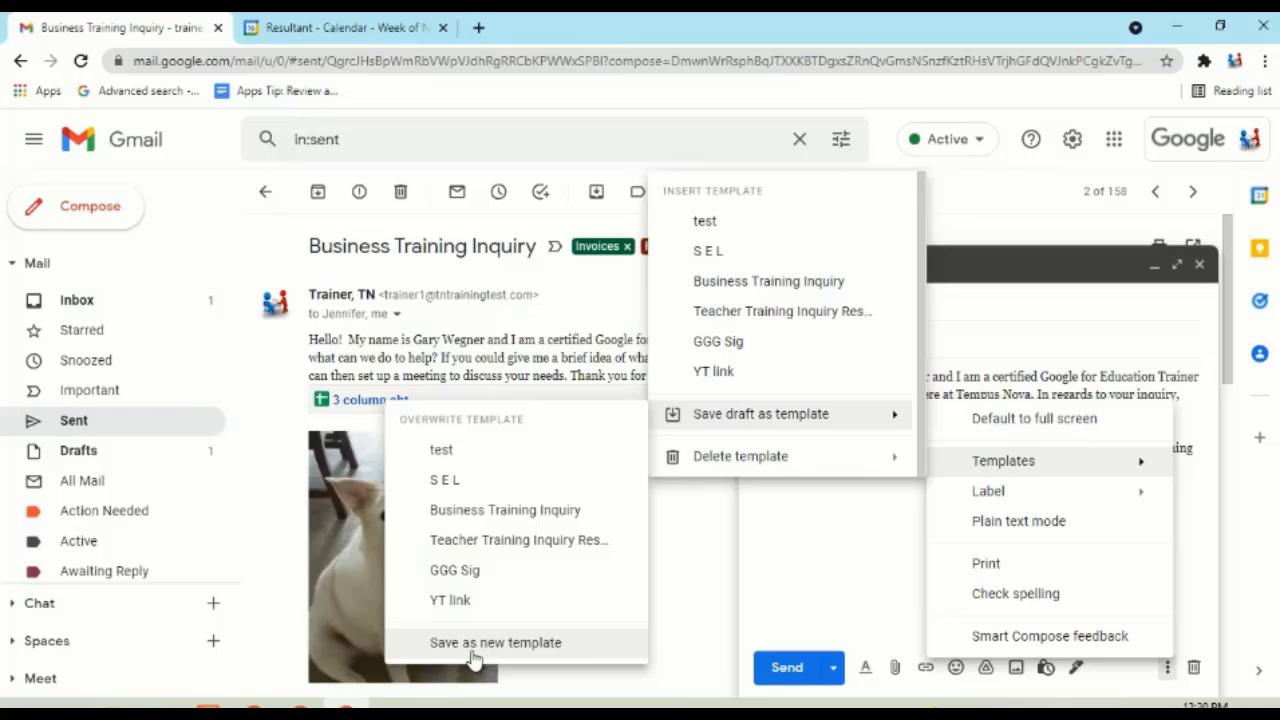
Choose Save as new template, name it 'GGGs training Inq', and save.
left_click(574, 645)
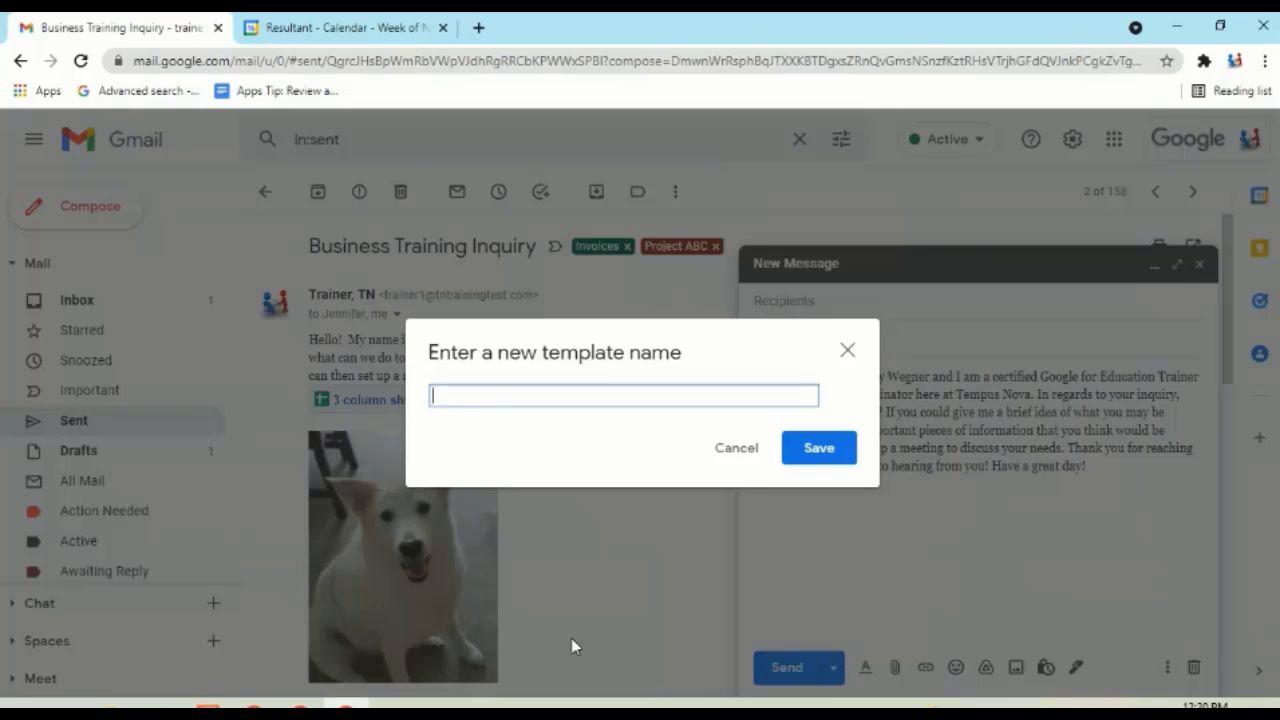
type("GGGs training Inq")
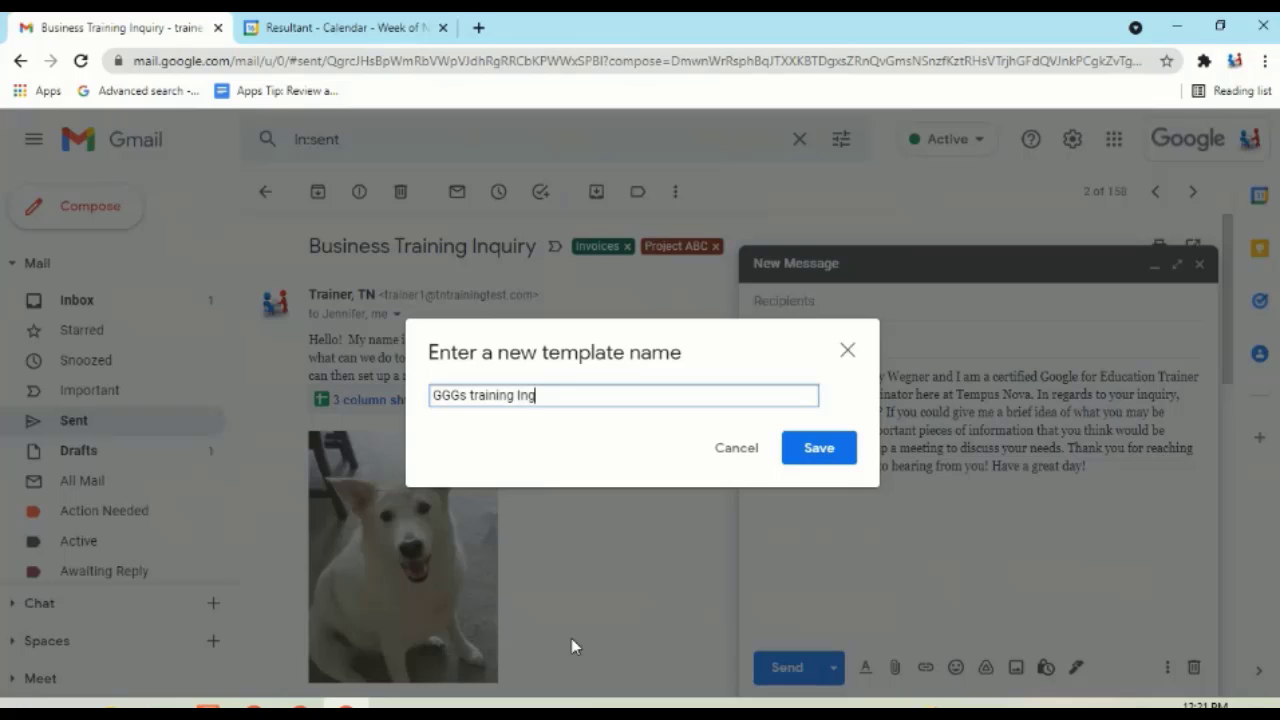
type("q")
left_click(837, 452)
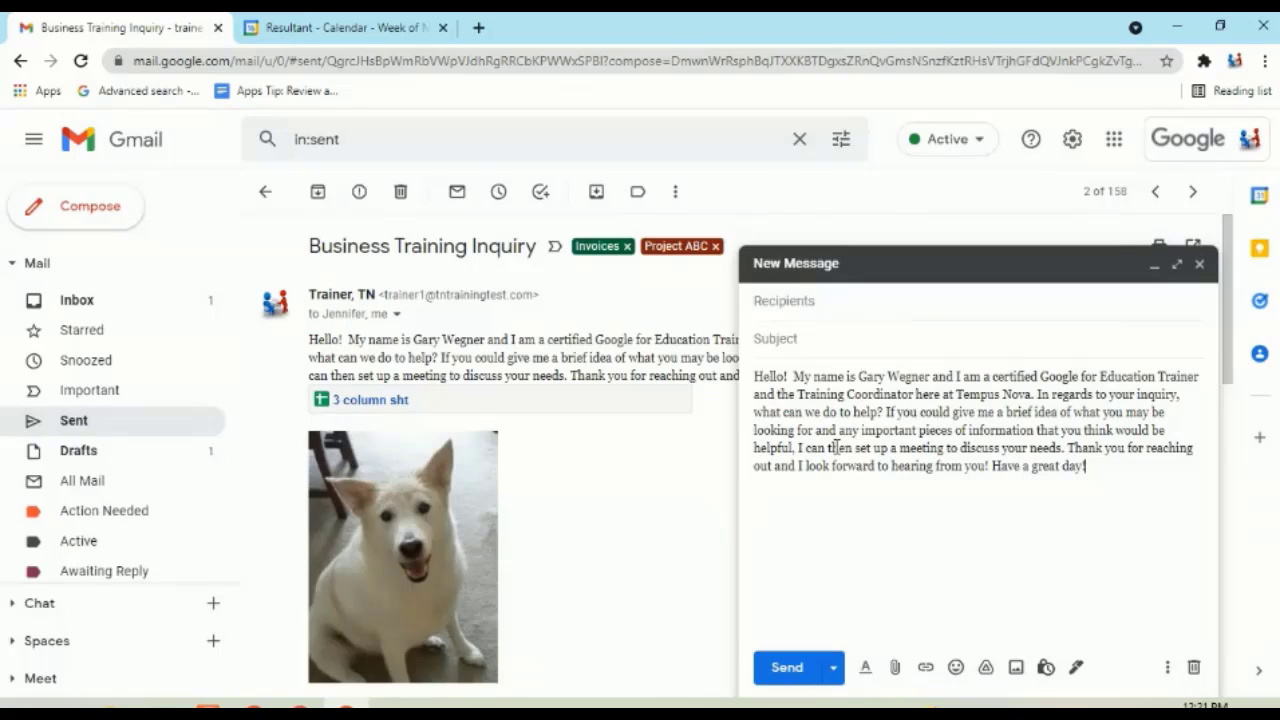
Discard the current draft, compose a new message, and insert the GGGs training Inq template.
left_click(1194, 668)
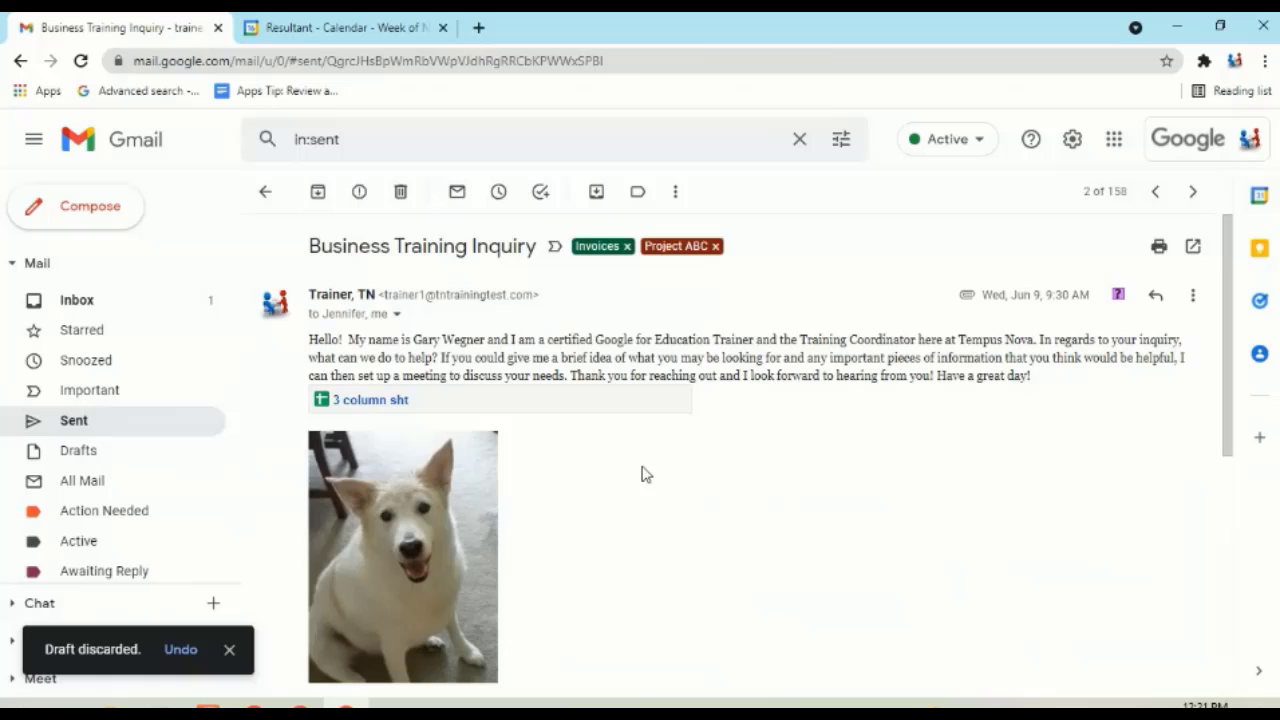
left_click(114, 207)
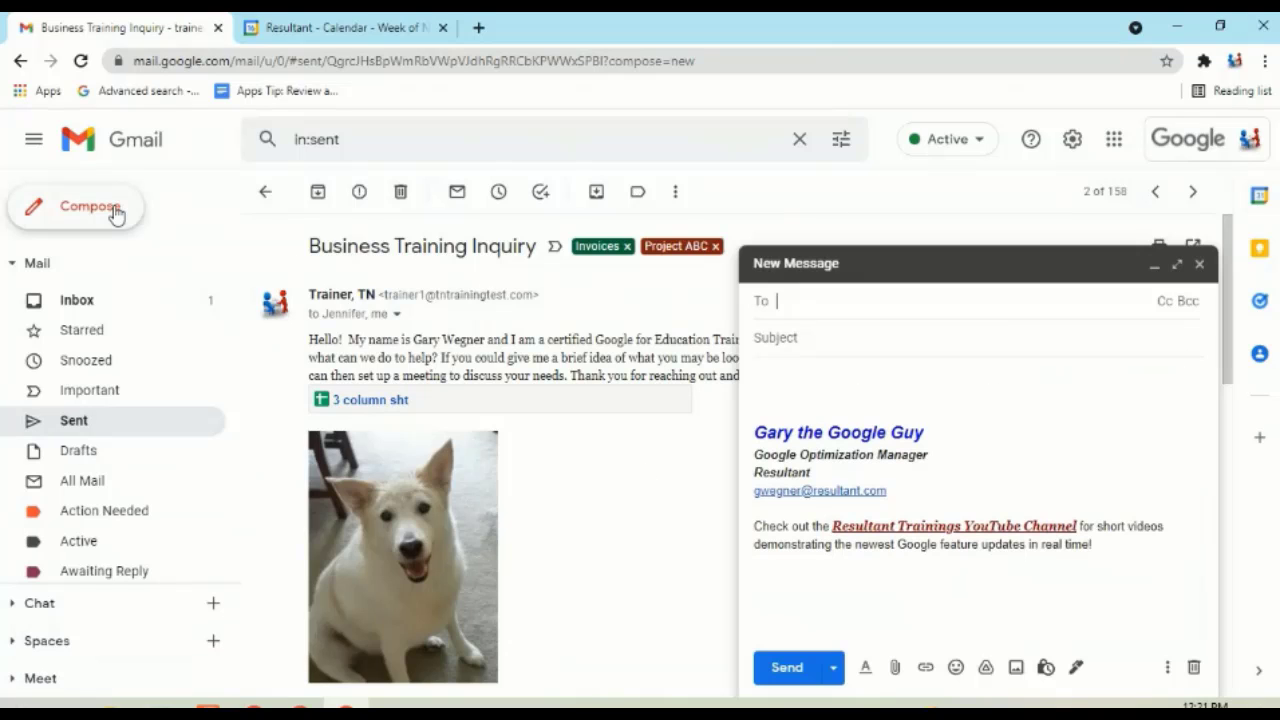
left_click(815, 370)
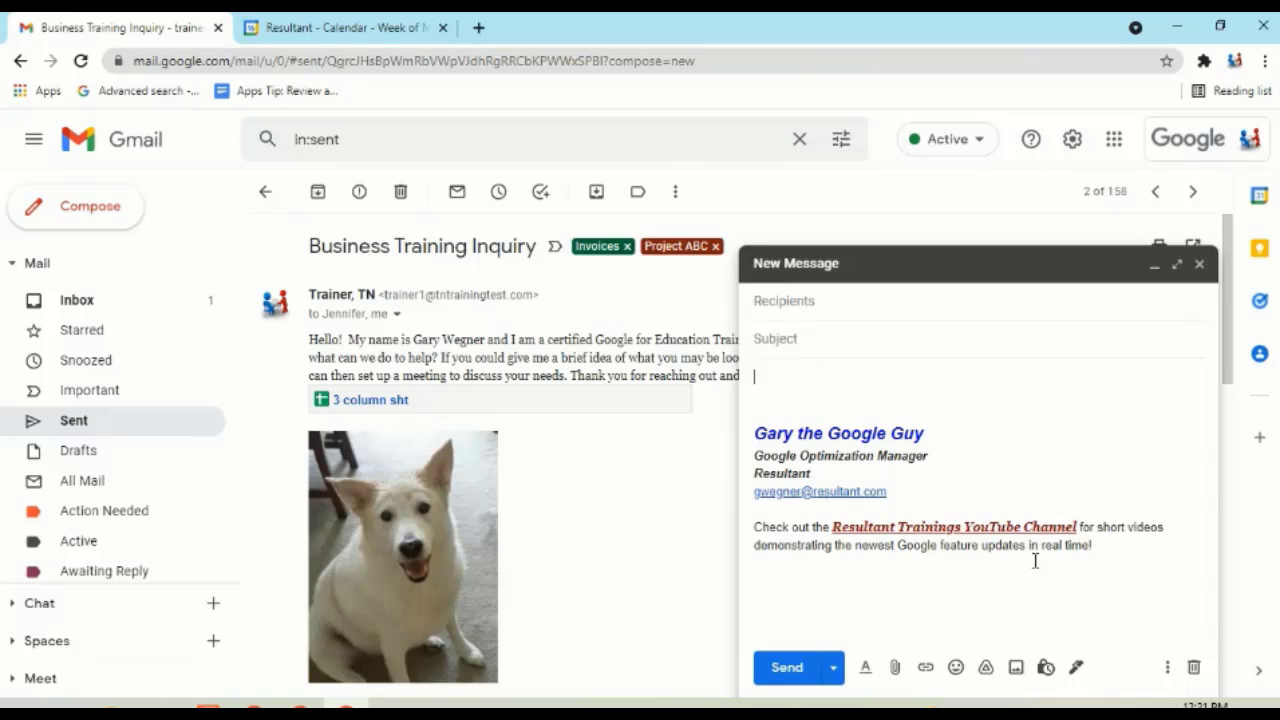
left_click(1167, 668)
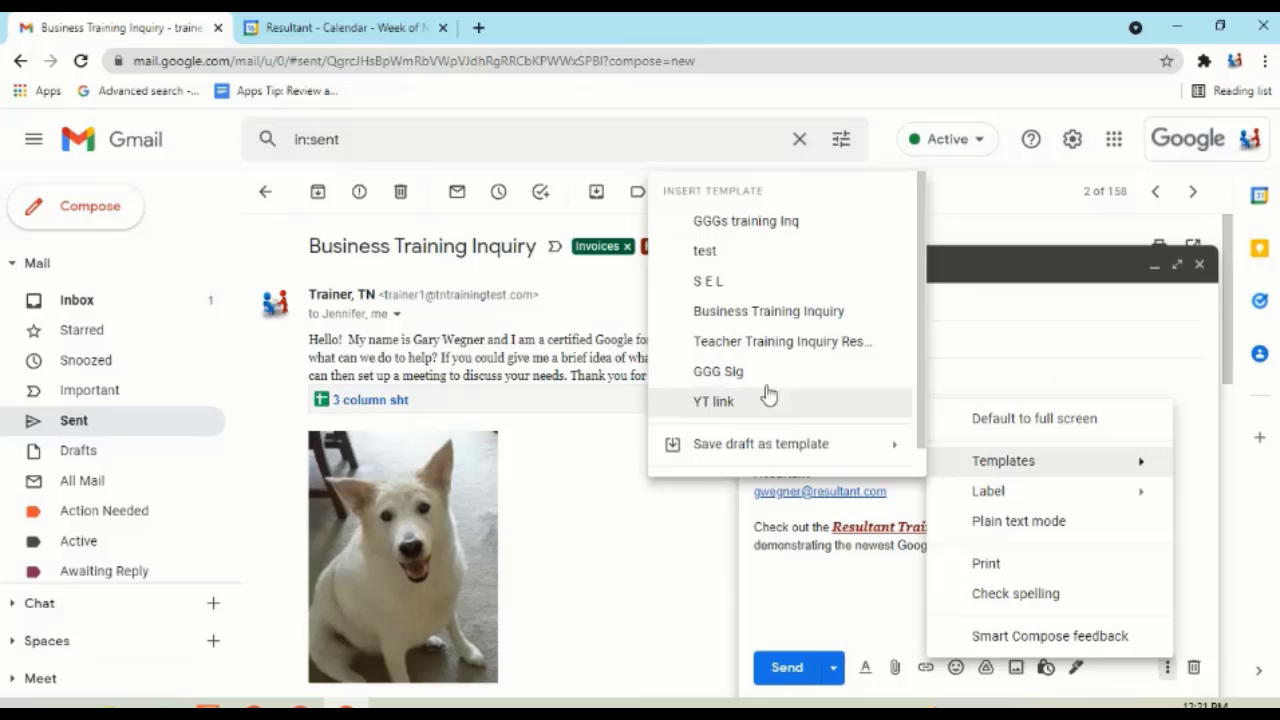
left_click(768, 226)
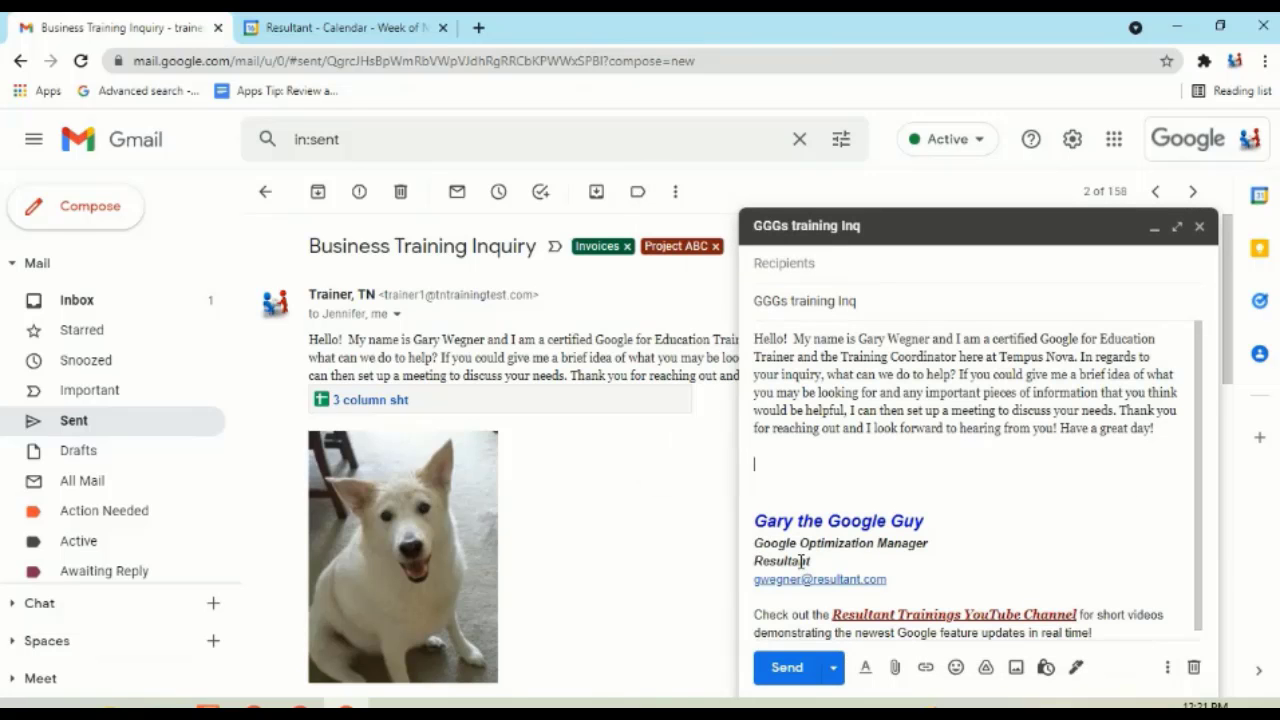